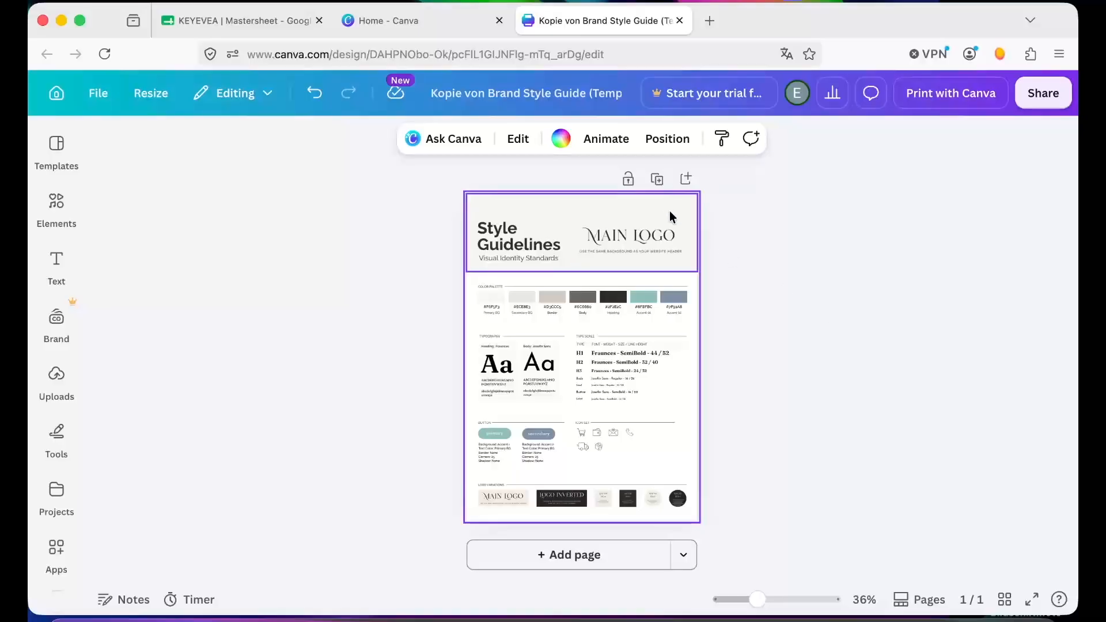
- Upload the six logo PNG files from the Branding Logos folder into the design's uploads
{"action": "scroll", "coordinate": [662, 239], "scroll_direction": "up", "scroll_amount": 5}
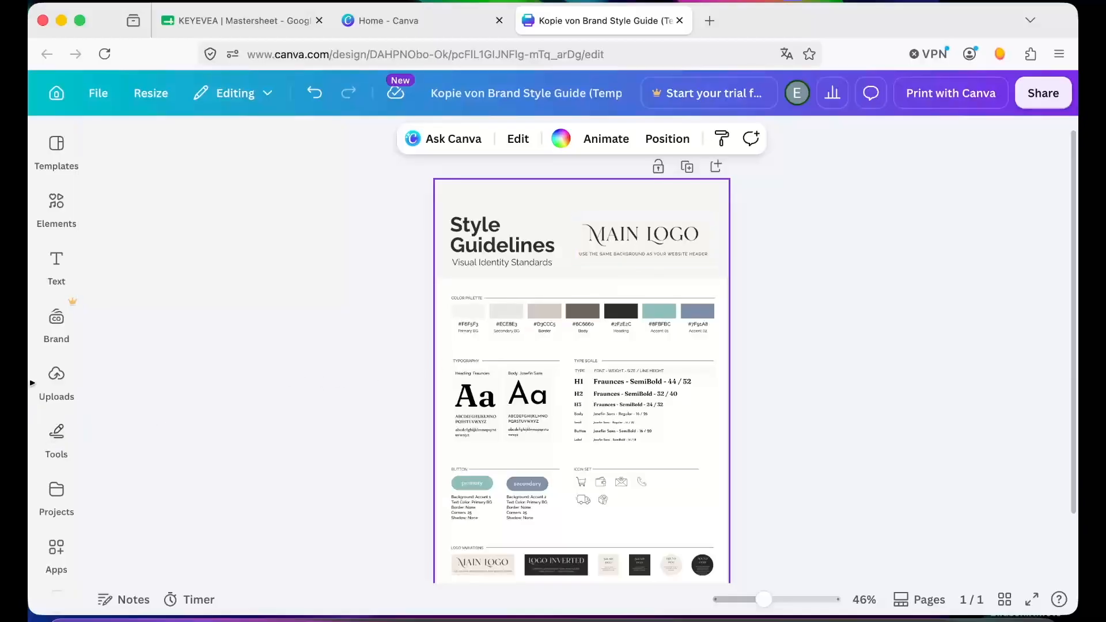
{"action": "left_click", "coordinate": [57, 375]}
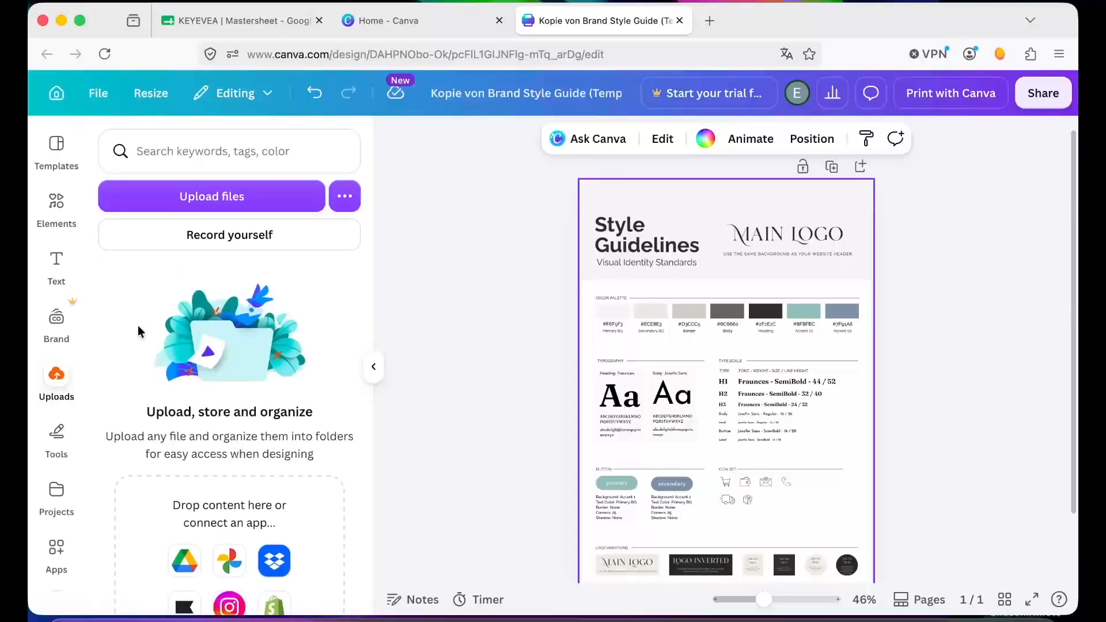
{"action": "left_click", "coordinate": [64, 617]}
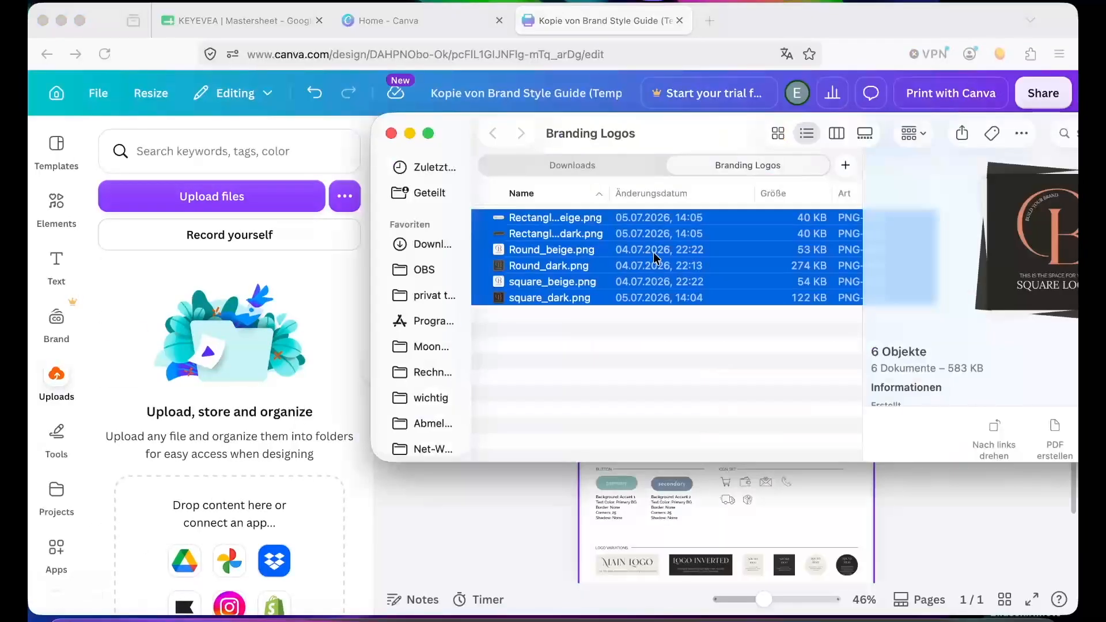
{"action": "left_click", "coordinate": [549, 219]}
{"action": "left_click", "coordinate": [549, 297], "text": "shift"}
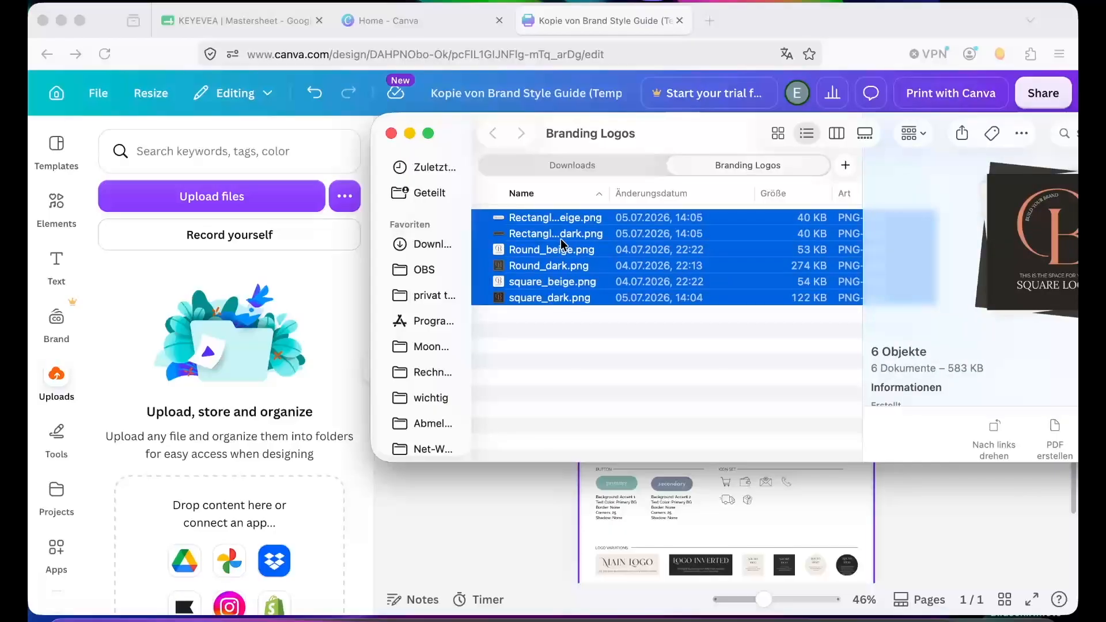
{"action": "left_click_drag", "start_coordinate": [562, 239], "coordinate": [243, 385]}
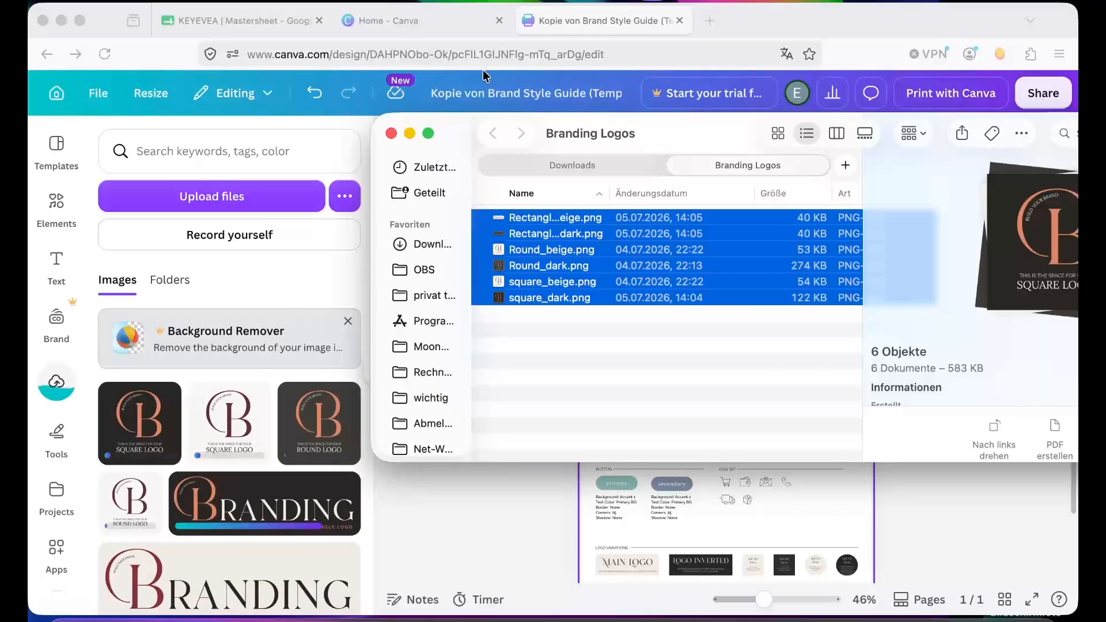
{"action": "left_click", "coordinate": [411, 136]}
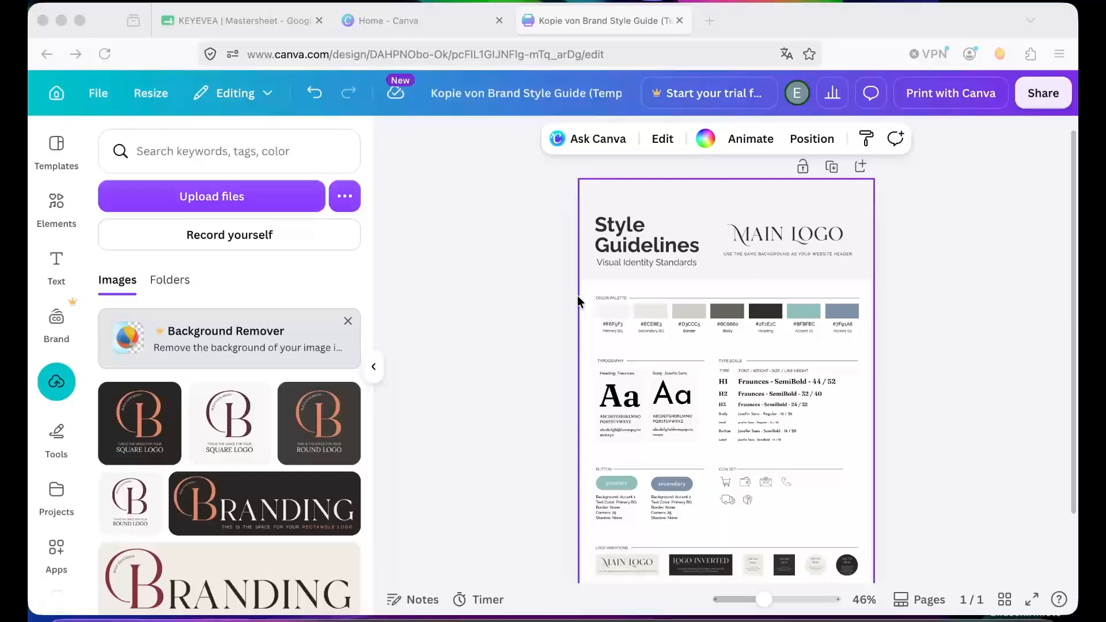
- Replace the header's main logo with the beige rectangle Branding logo
{"action": "scroll", "coordinate": [274, 505], "scroll_direction": "down", "scroll_amount": 2}
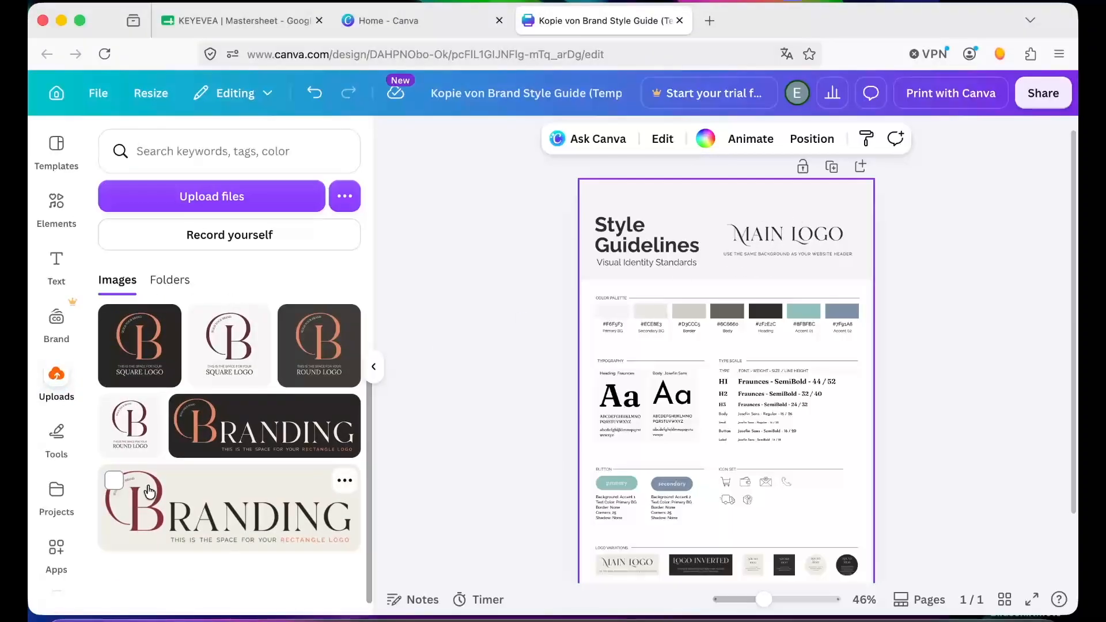
{"action": "left_click_drag", "start_coordinate": [166, 493], "coordinate": [782, 247]}
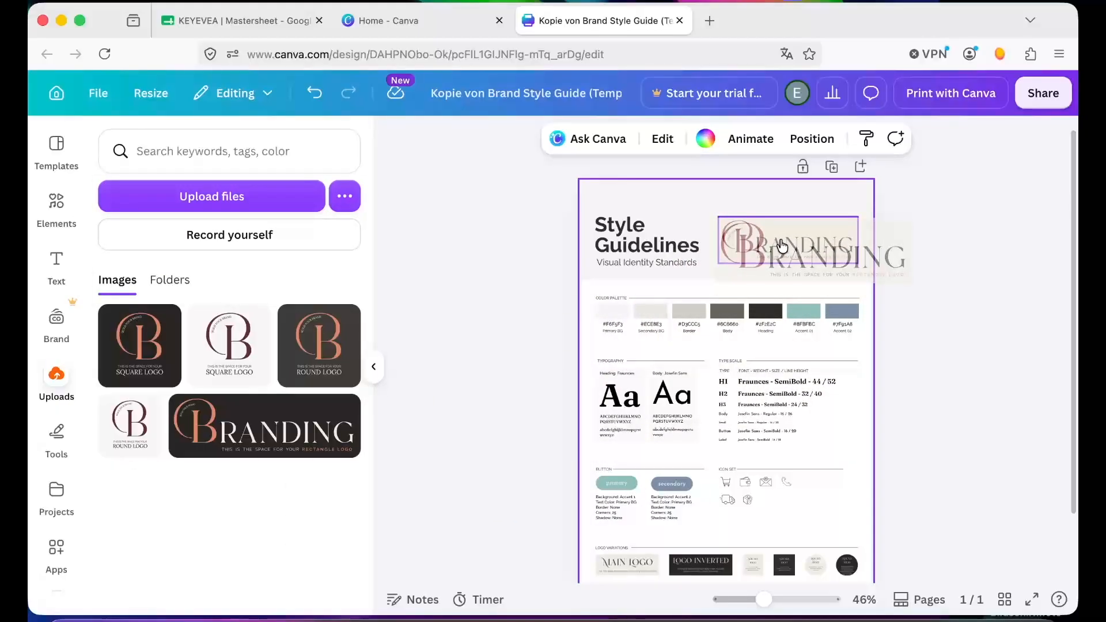
{"action": "left_click_drag", "start_coordinate": [782, 247], "coordinate": [782, 247]}
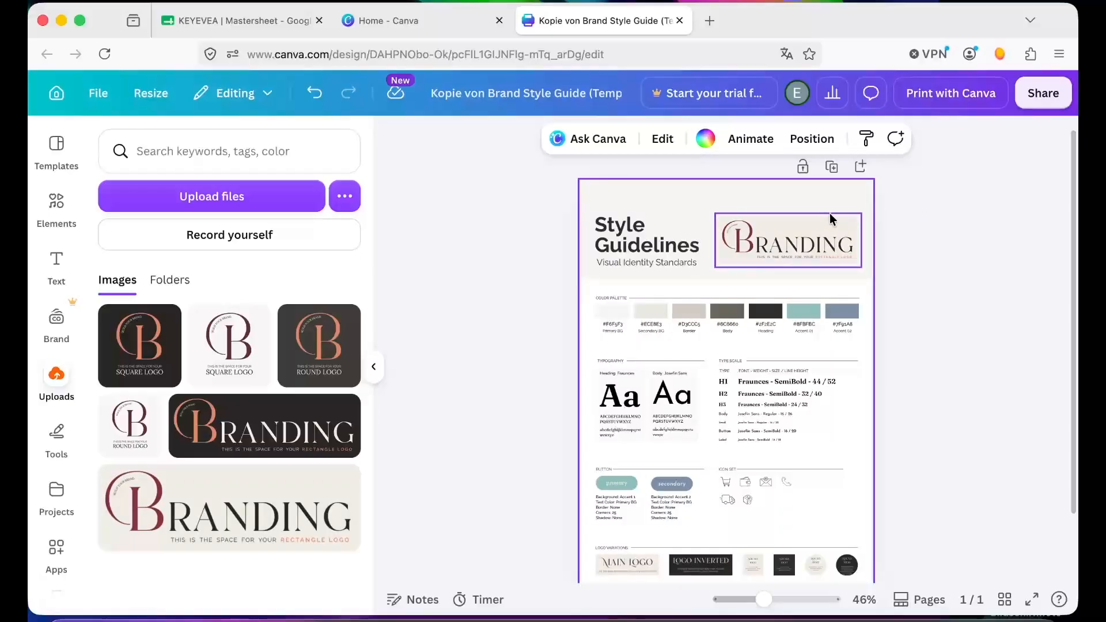
- Replace the first two logo variations with the beige and the dark rectangle Branding logos
{"action": "scroll", "coordinate": [717, 475], "scroll_direction": "down", "scroll_amount": 3}
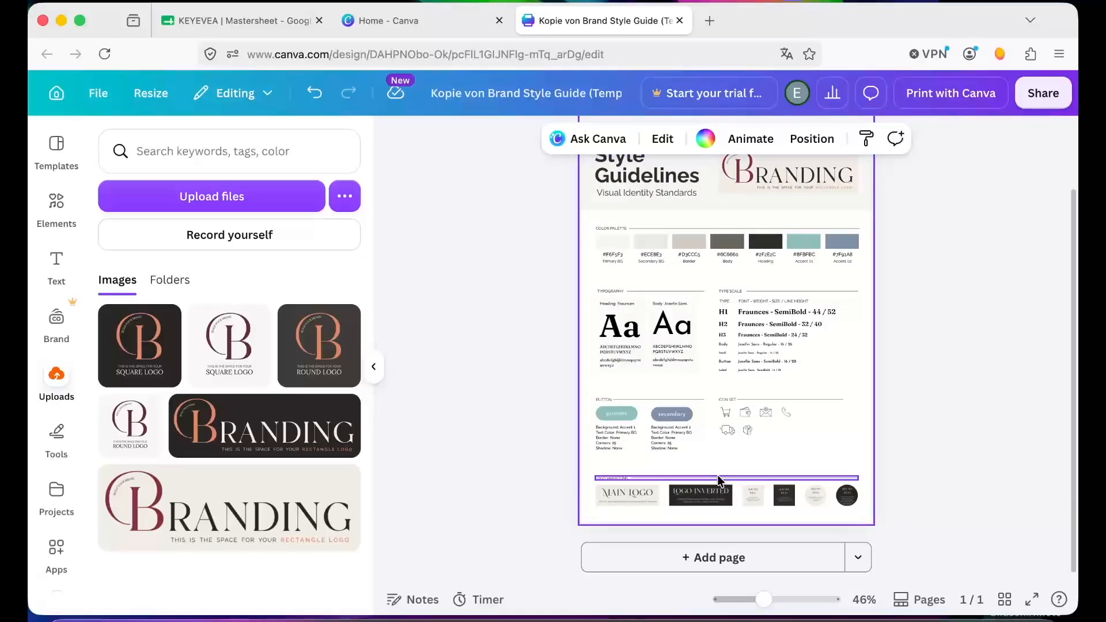
{"action": "scroll", "coordinate": [718, 475], "scroll_direction": "up", "scroll_amount": 2}
{"action": "scroll", "coordinate": [717, 475], "scroll_direction": "up", "scroll_amount": 5}
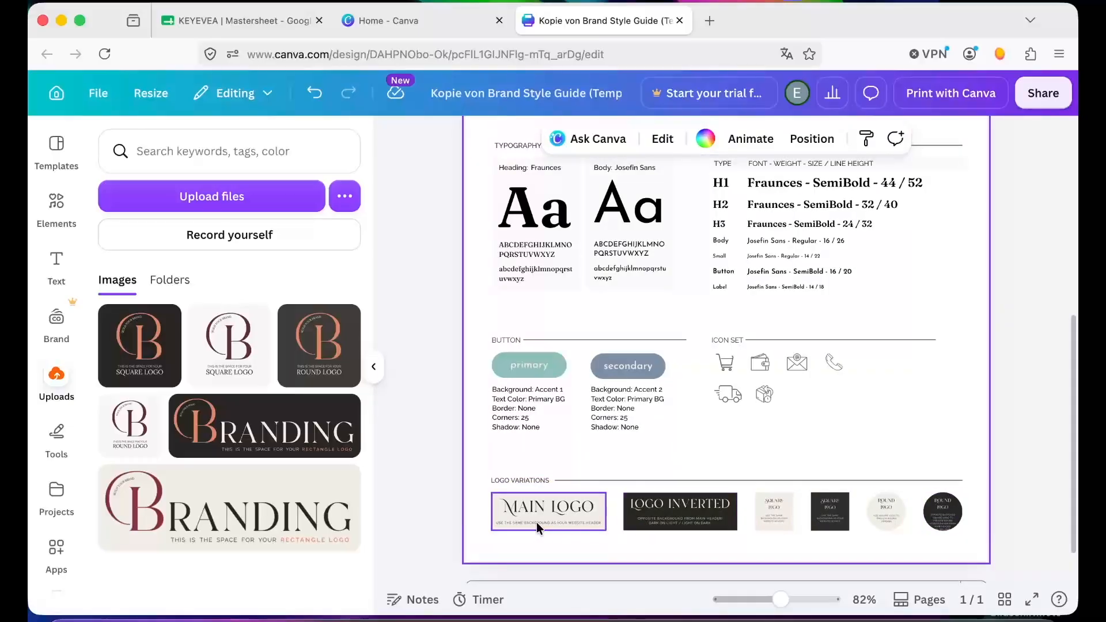
{"action": "left_click_drag", "start_coordinate": [218, 510], "coordinate": [433, 572]}
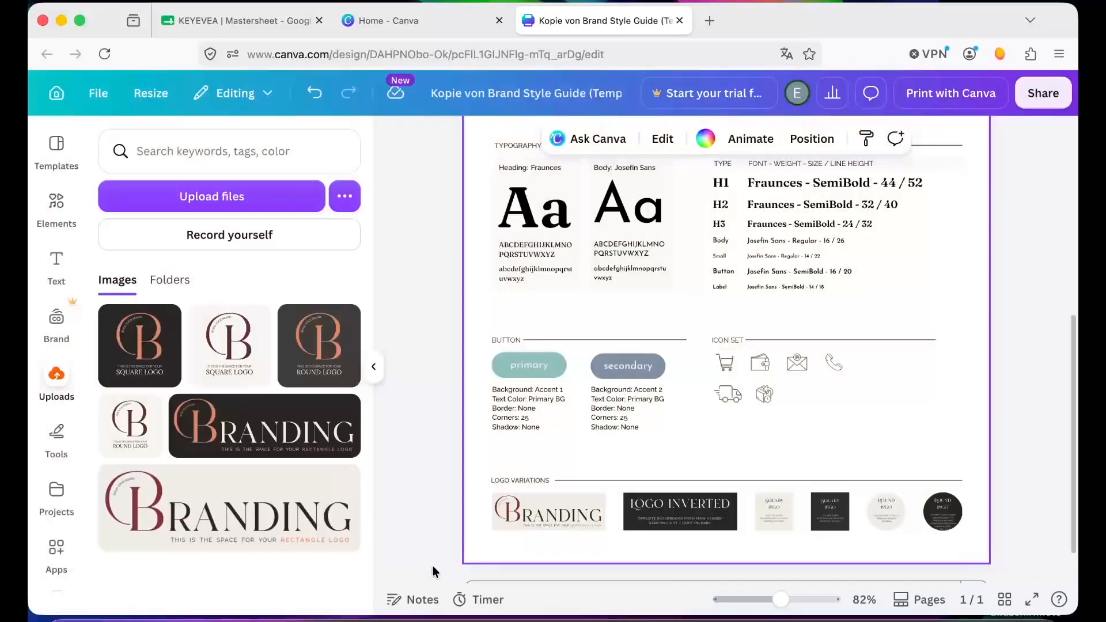
{"action": "left_click_drag", "start_coordinate": [181, 412], "coordinate": [663, 516]}
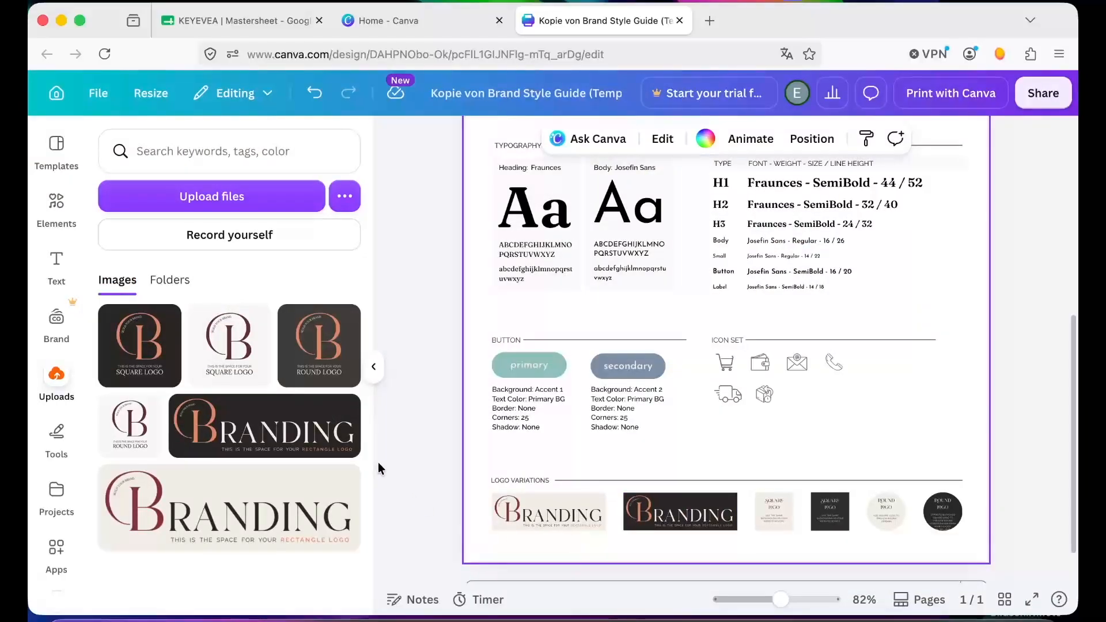
{"action": "left_click", "coordinate": [518, 512]}
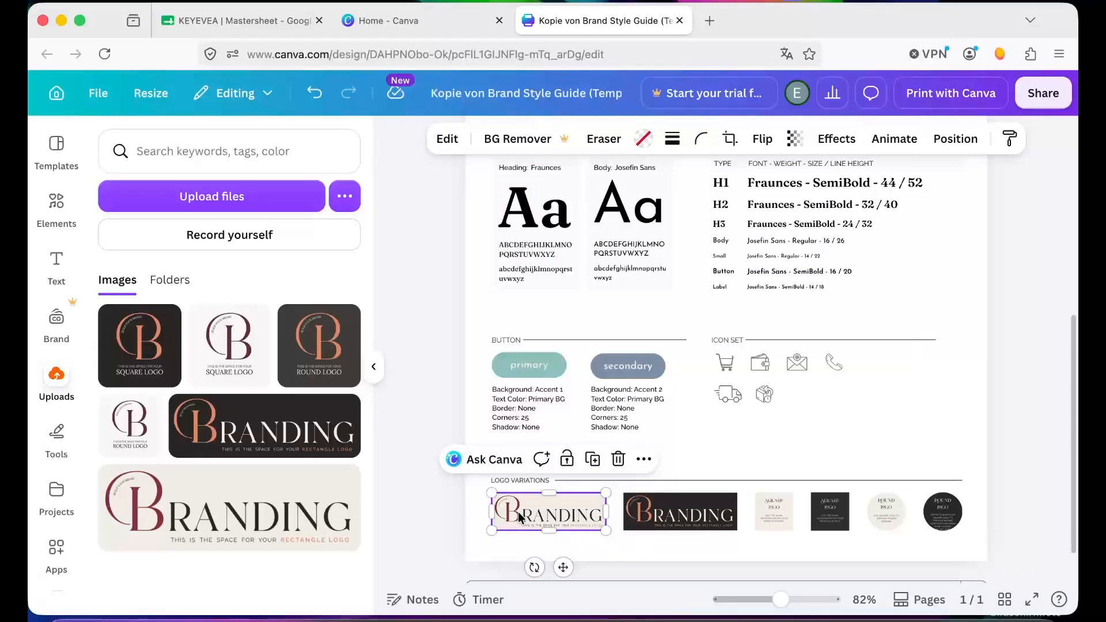
{"action": "key", "text": "Delete"}
{"action": "key", "text": "Delete"}
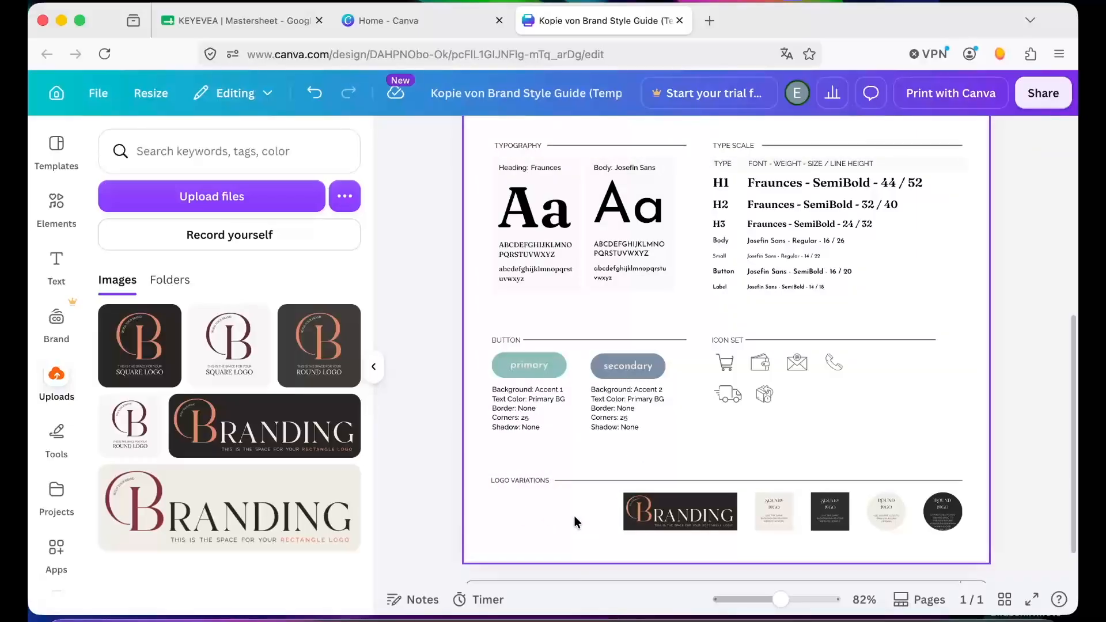
{"action": "left_click", "coordinate": [320, 99]}
{"action": "left_click", "coordinate": [321, 99]}
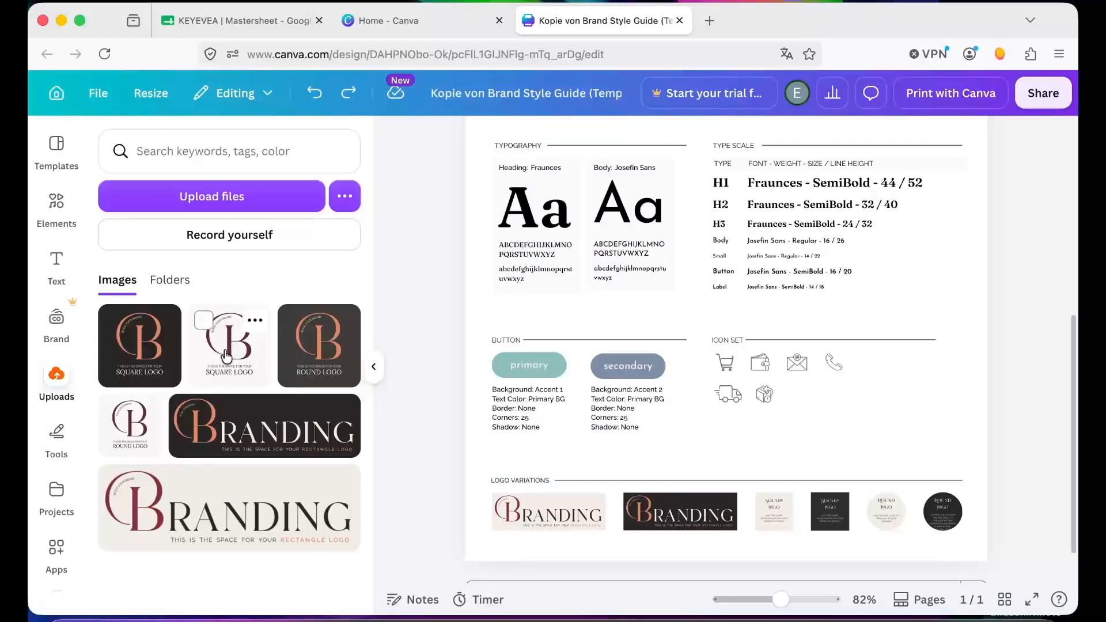
- Replace the square and round logo variations with the matching beige and dark square and round logos
{"action": "left_click_drag", "start_coordinate": [227, 356], "coordinate": [778, 517]}
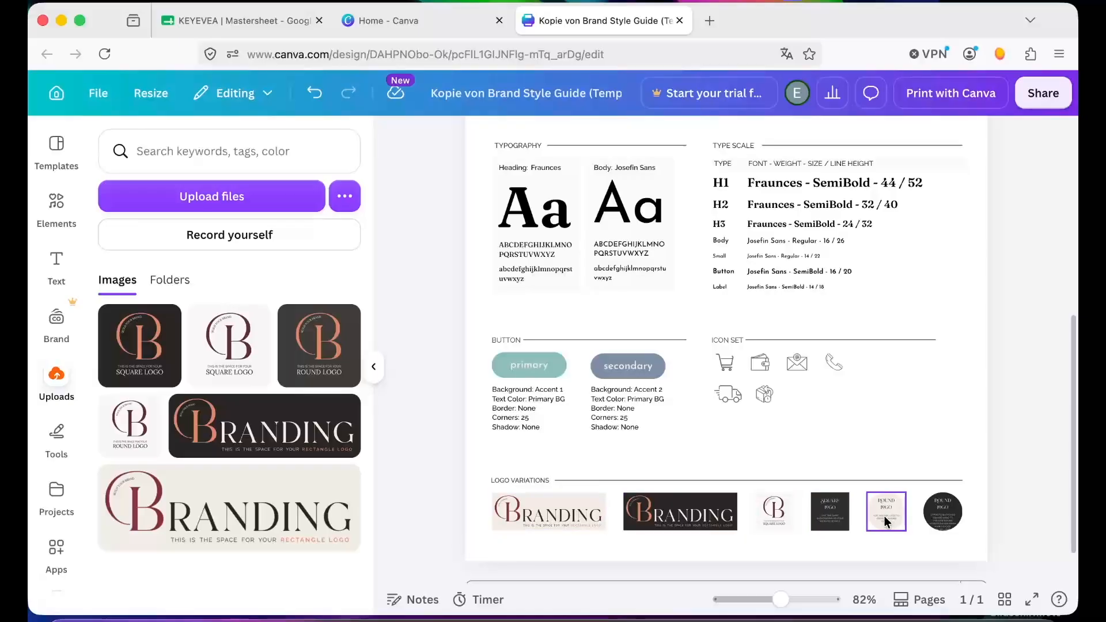
{"action": "left_click_drag", "start_coordinate": [136, 364], "coordinate": [838, 509]}
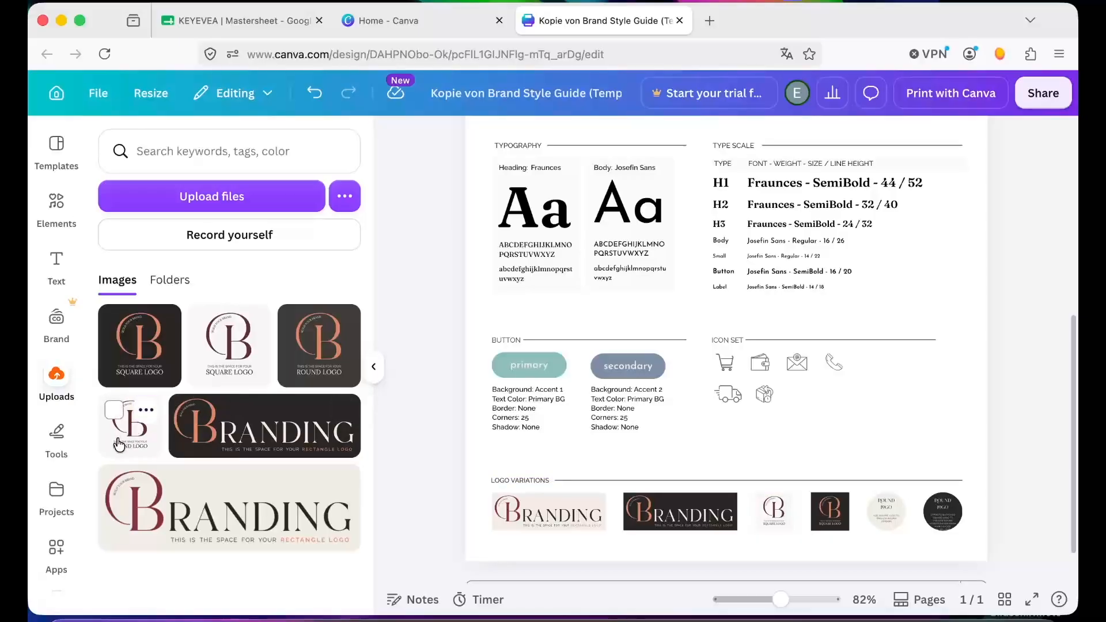
{"action": "left_click_drag", "start_coordinate": [120, 441], "coordinate": [885, 509]}
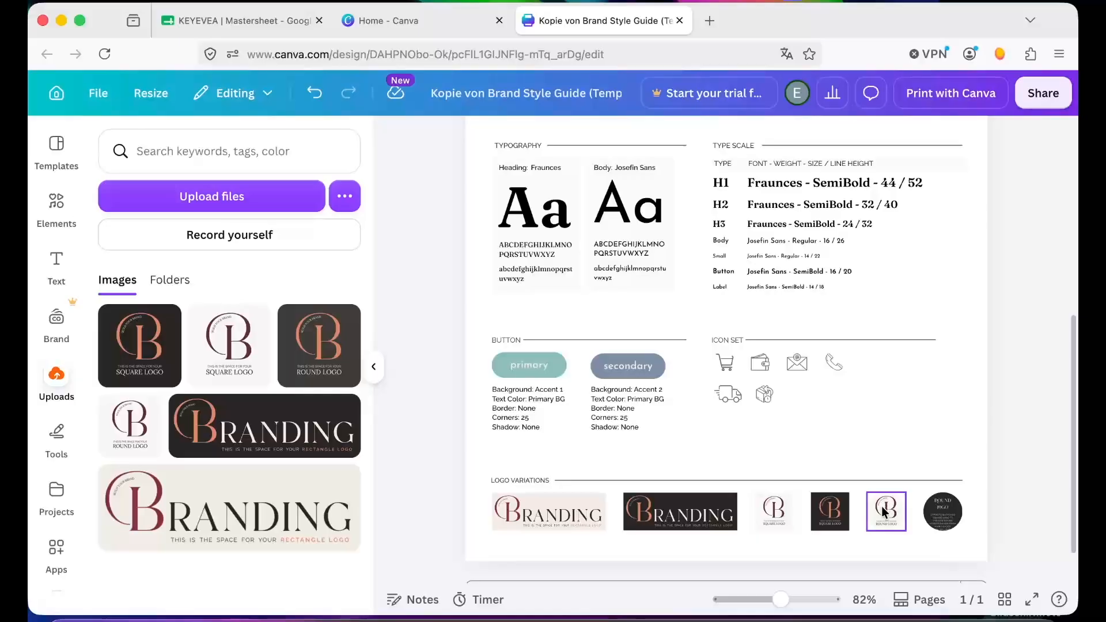
{"action": "left_click_drag", "start_coordinate": [319, 346], "coordinate": [943, 520]}
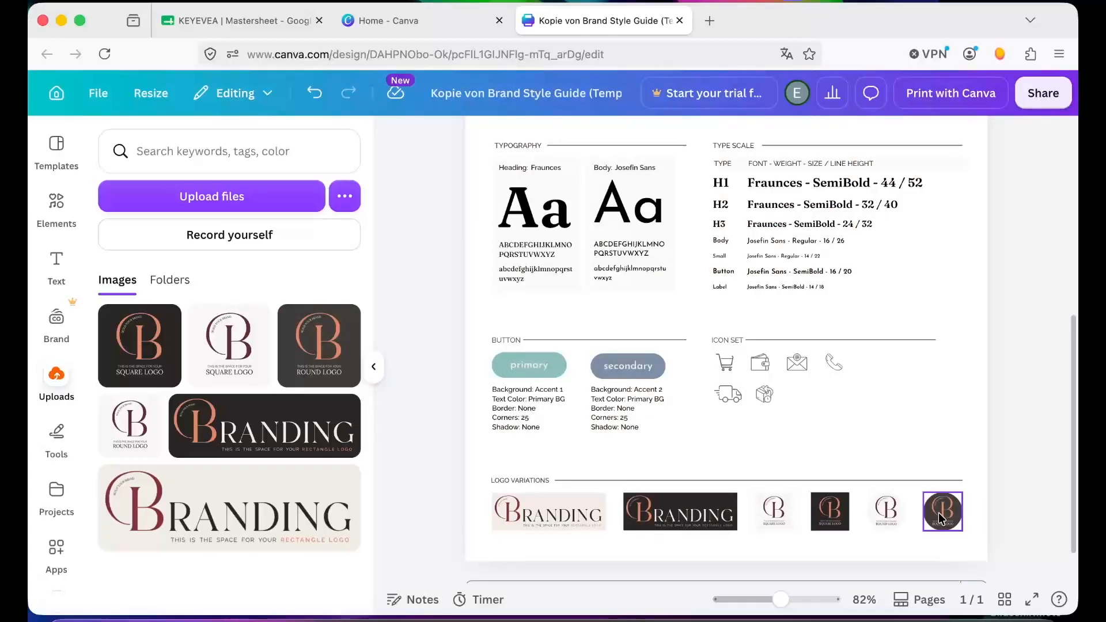
- Crop the dark round logo, enlarging and repositioning it to fill its circular frame
{"action": "double_click", "coordinate": [939, 518]}
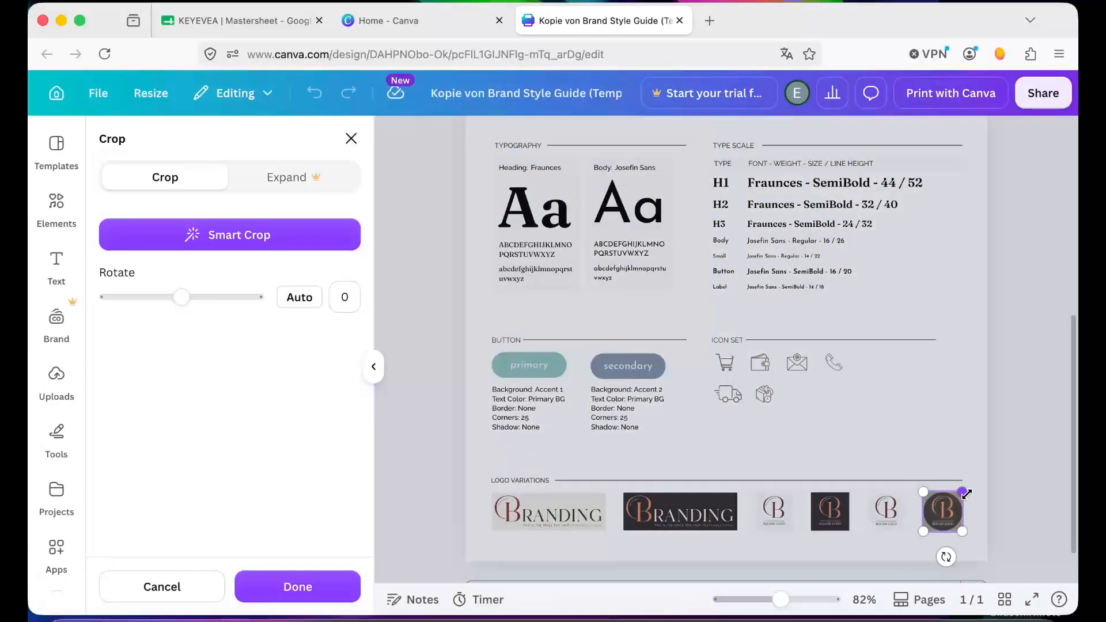
{"action": "left_click_drag", "start_coordinate": [963, 494], "coordinate": [988, 478]}
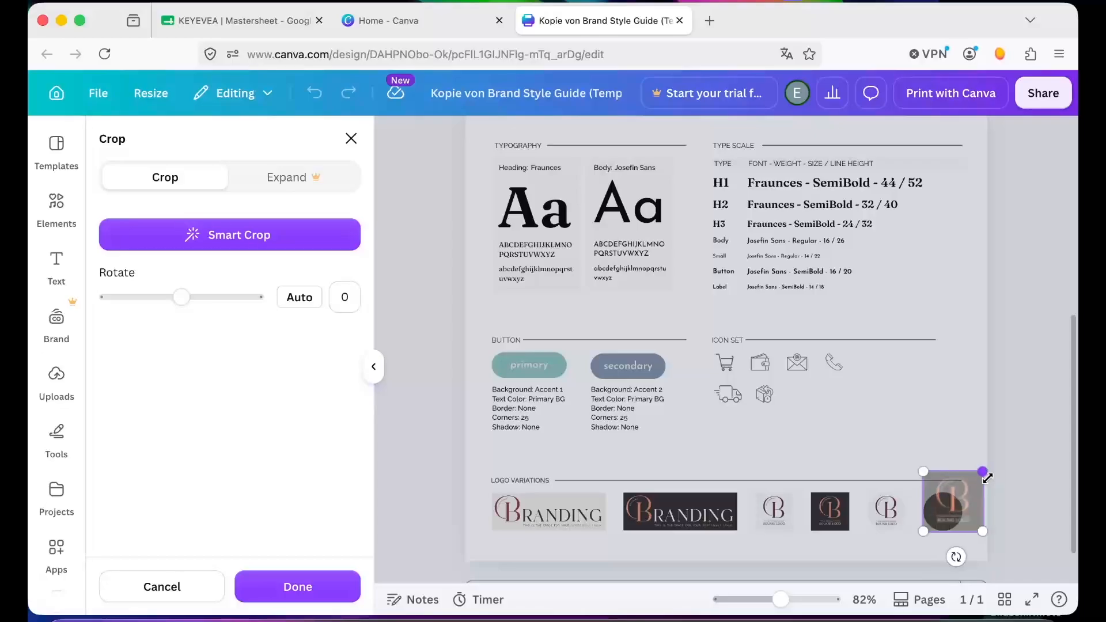
{"action": "left_click_drag", "start_coordinate": [946, 503], "coordinate": [937, 519]}
{"action": "left_click", "coordinate": [1016, 476]}
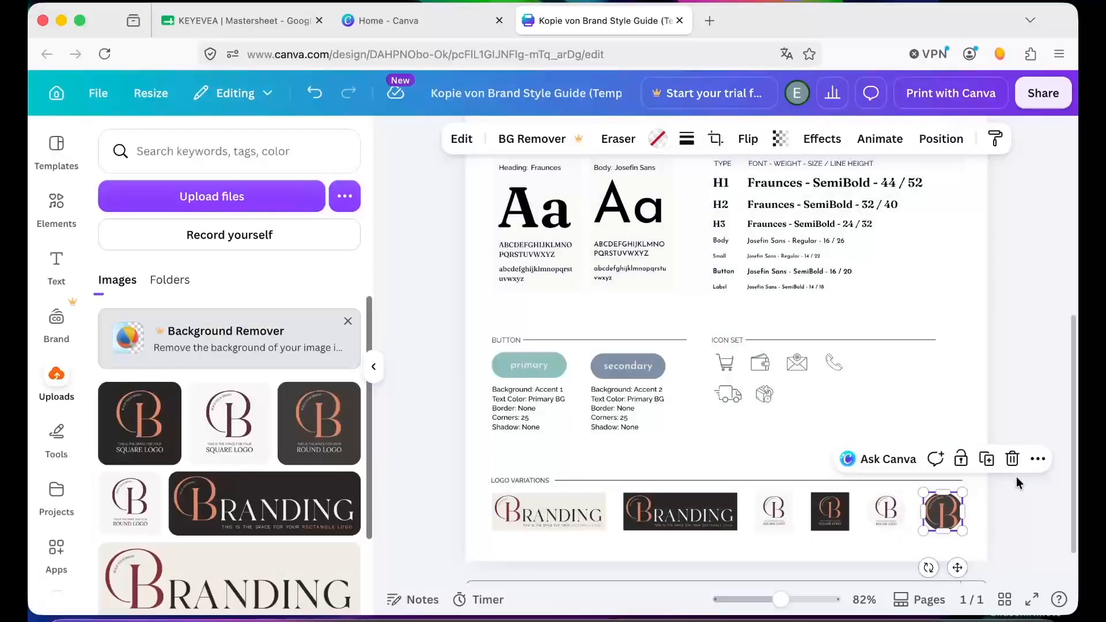
{"action": "left_click", "coordinate": [1016, 476]}
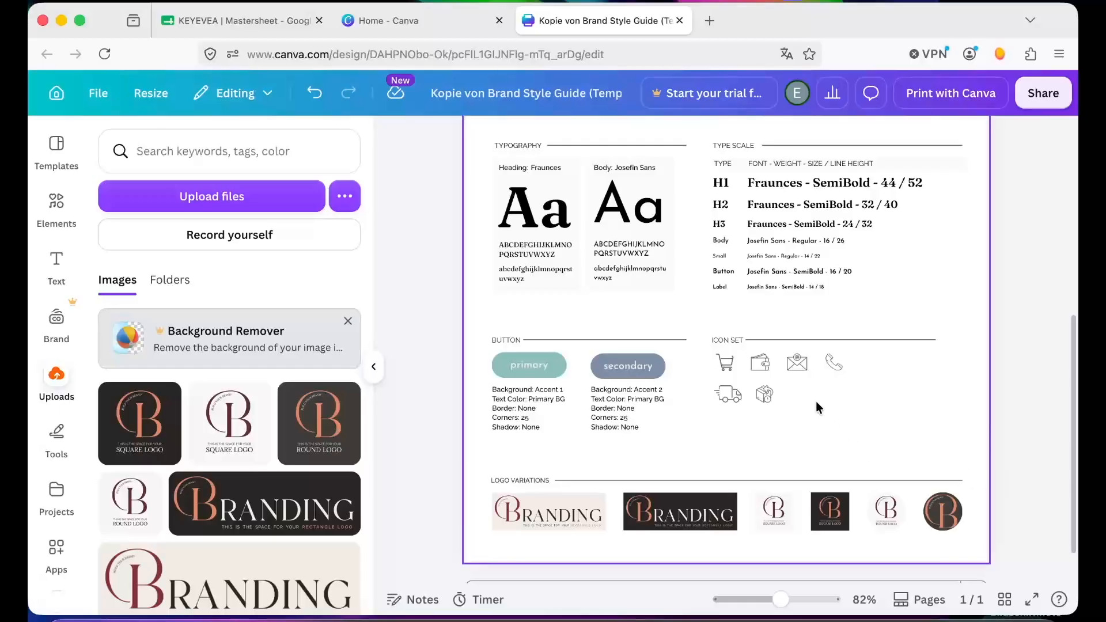
{"action": "left_click", "coordinate": [375, 372]}
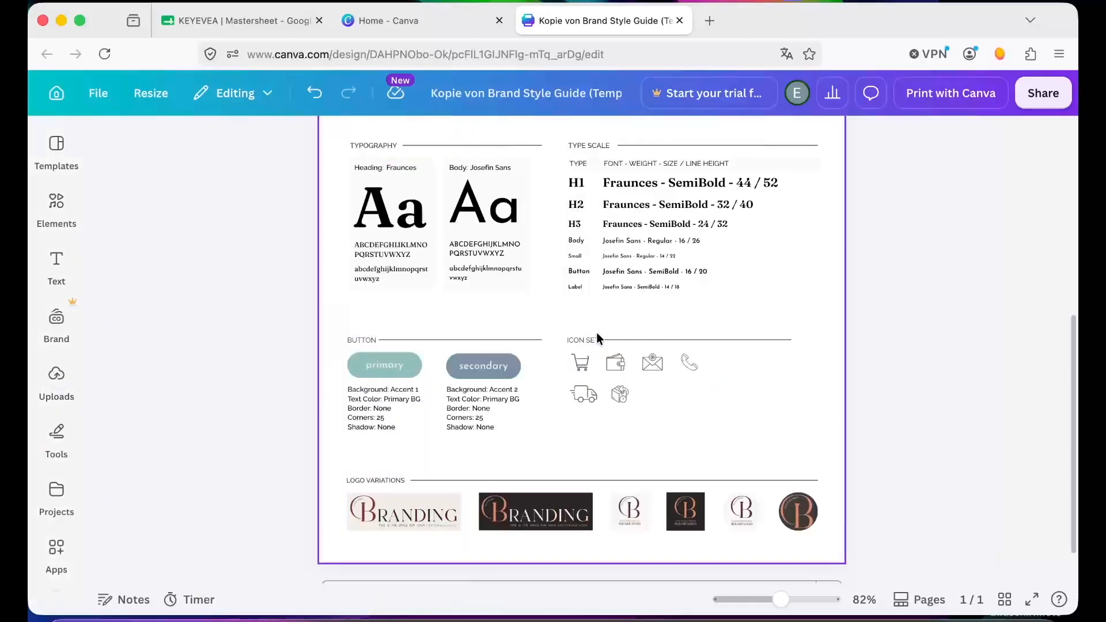
{"action": "scroll", "coordinate": [596, 333], "scroll_direction": "up", "scroll_amount": 6}
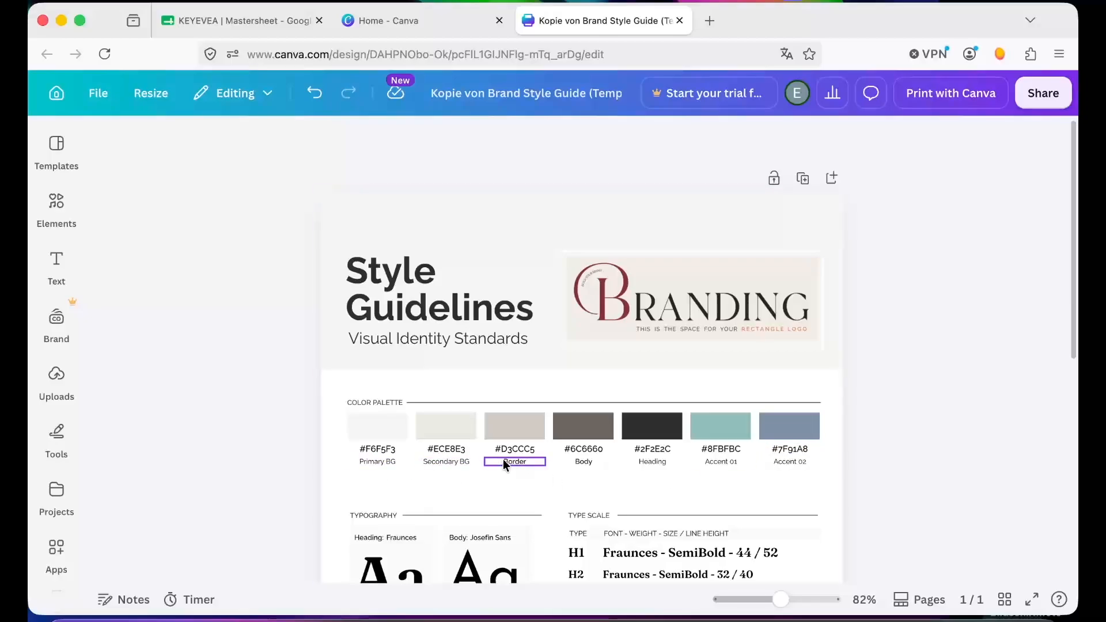
{"action": "left_click", "coordinate": [389, 461]}
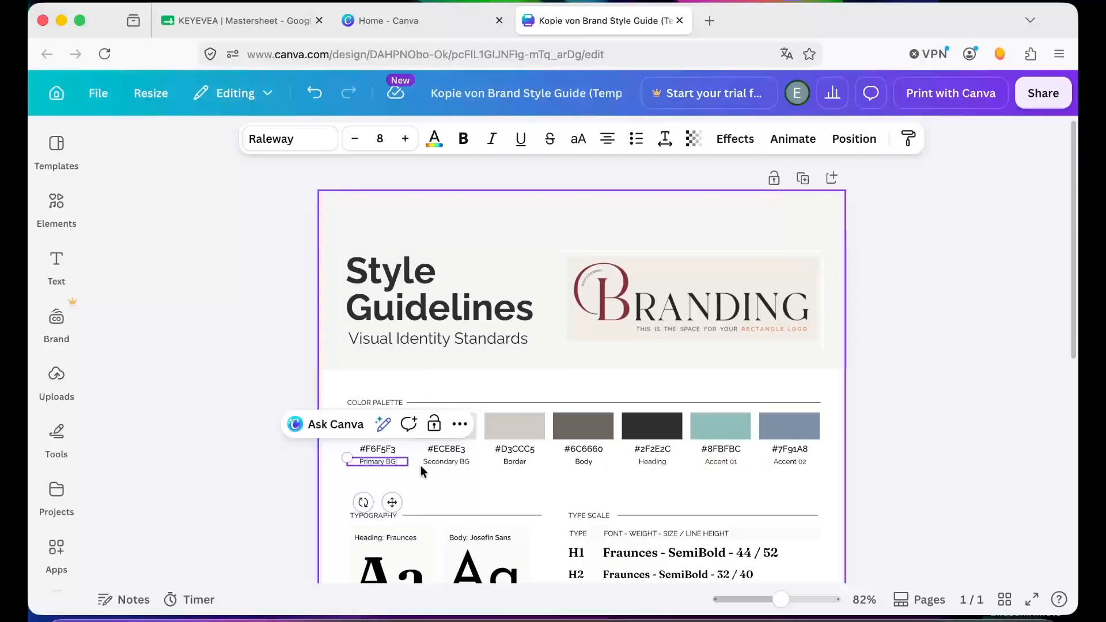
{"action": "key", "text": "Return"}
{"action": "type", "text": "Text"}
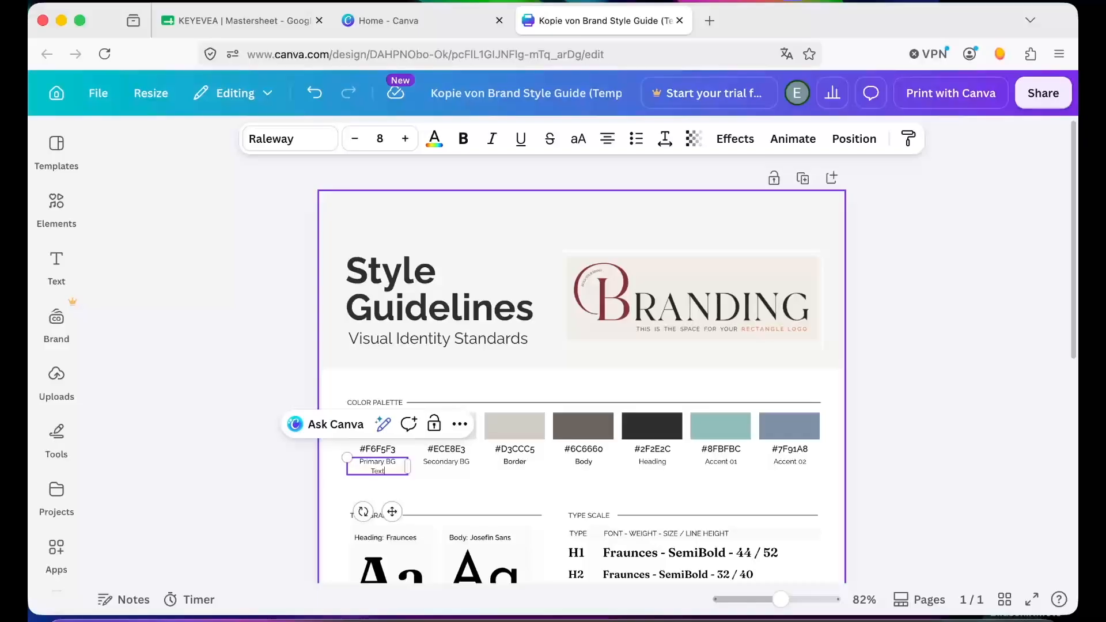
{"action": "key", "text": "BackSpace"}
{"action": "key", "text": "BackSpace"}
{"action": "key", "text": "BackSpace"}
{"action": "key", "text": "BackSpace"}
{"action": "key", "text": "BackSpace"}
{"action": "left_click", "coordinate": [475, 476]}
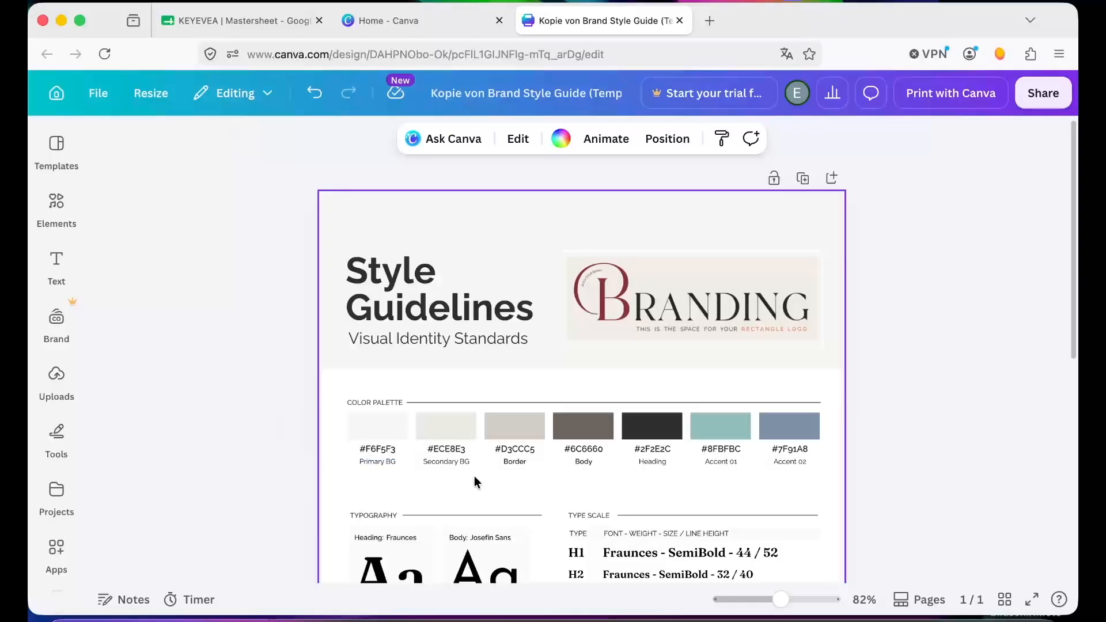
- Change the Primary BG swatch color to #F2EDE6 and apply it to all matching elements in the design
{"action": "left_click", "coordinate": [387, 434]}
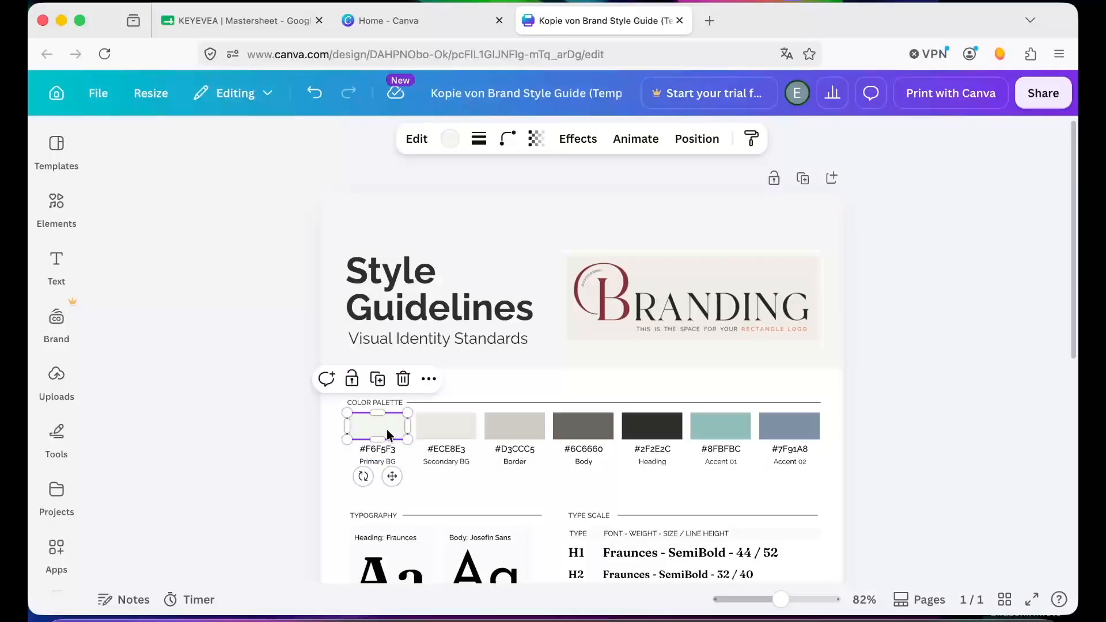
{"action": "left_click", "coordinate": [449, 143]}
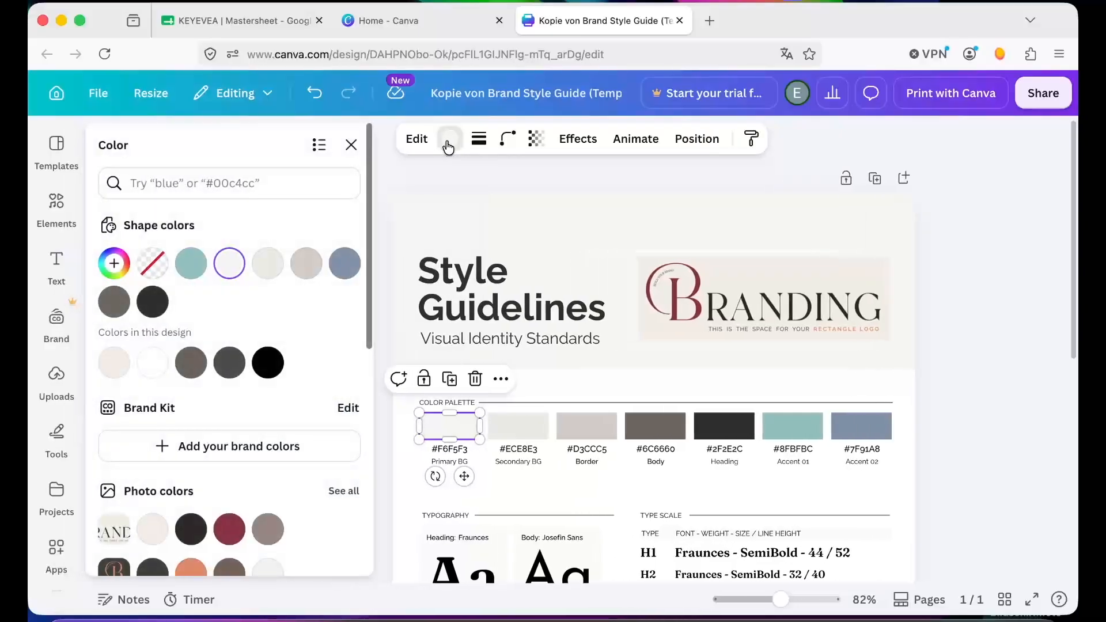
{"action": "left_click", "coordinate": [202, 184]}
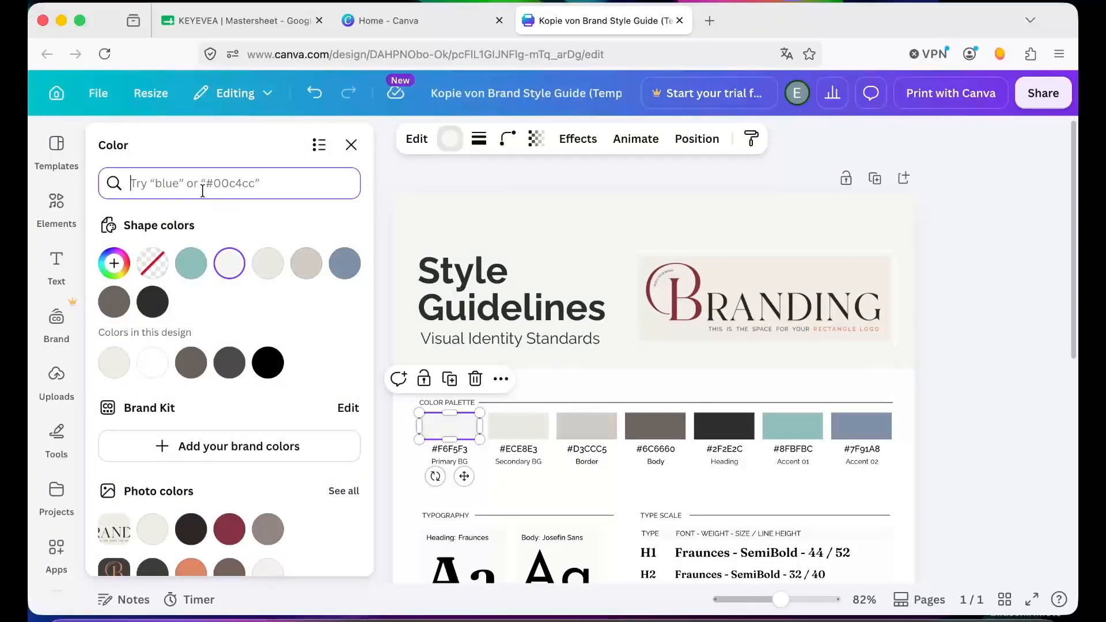
{"action": "type", "text": "#F2EDE6"}
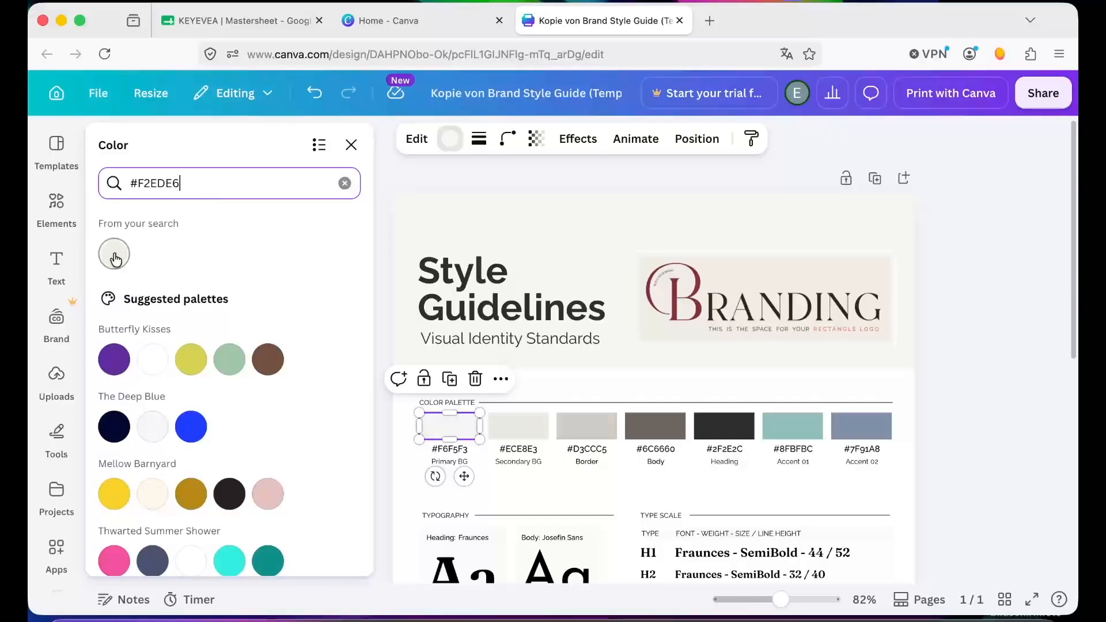
{"action": "left_click", "coordinate": [115, 259]}
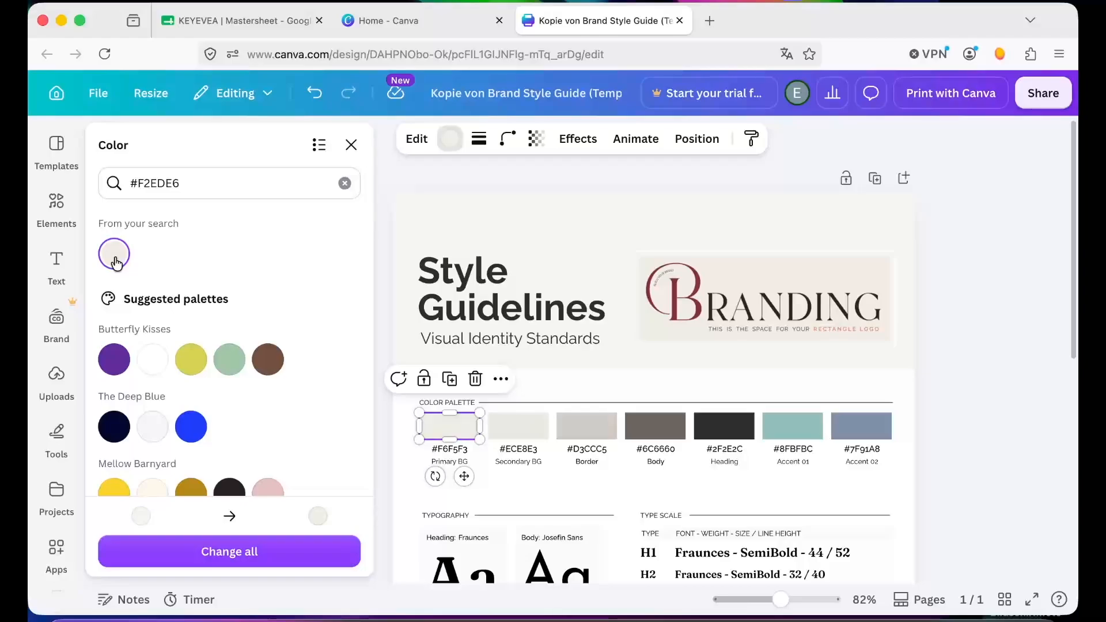
{"action": "left_click", "coordinate": [298, 544]}
- Apply the new color to all matching elements and relabel the Primary BG hex code as #F2EDE6
{"action": "left_click", "coordinate": [241, 555]}
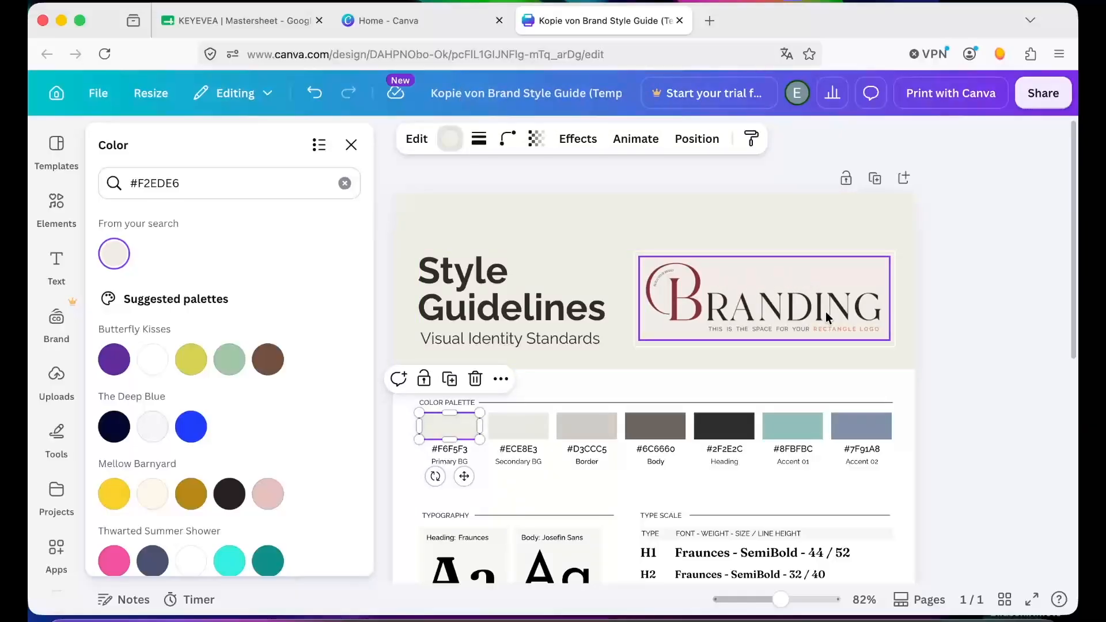
{"action": "scroll", "coordinate": [714, 324], "scroll_direction": "down", "scroll_amount": 1}
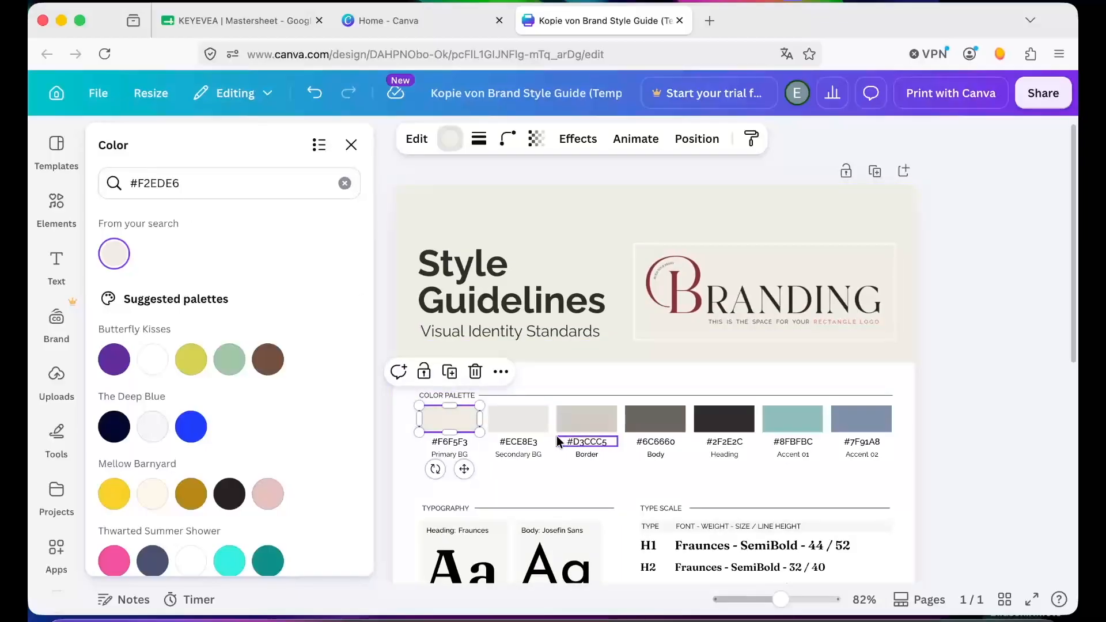
{"action": "left_click", "coordinate": [464, 443]}
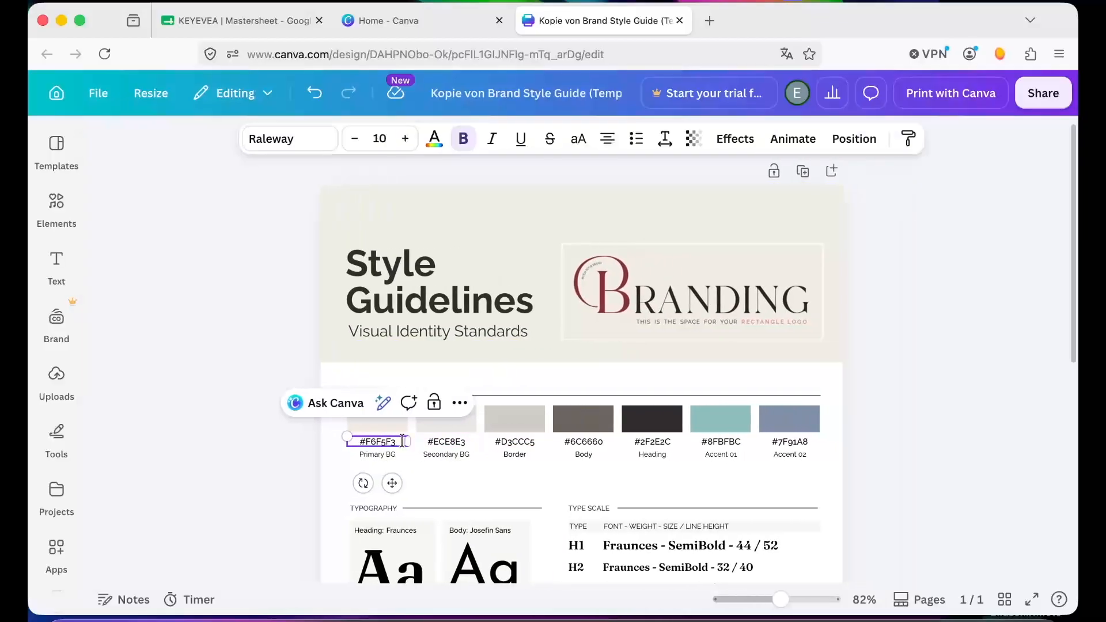
{"action": "left_click_drag", "start_coordinate": [399, 442], "coordinate": [360, 444]}
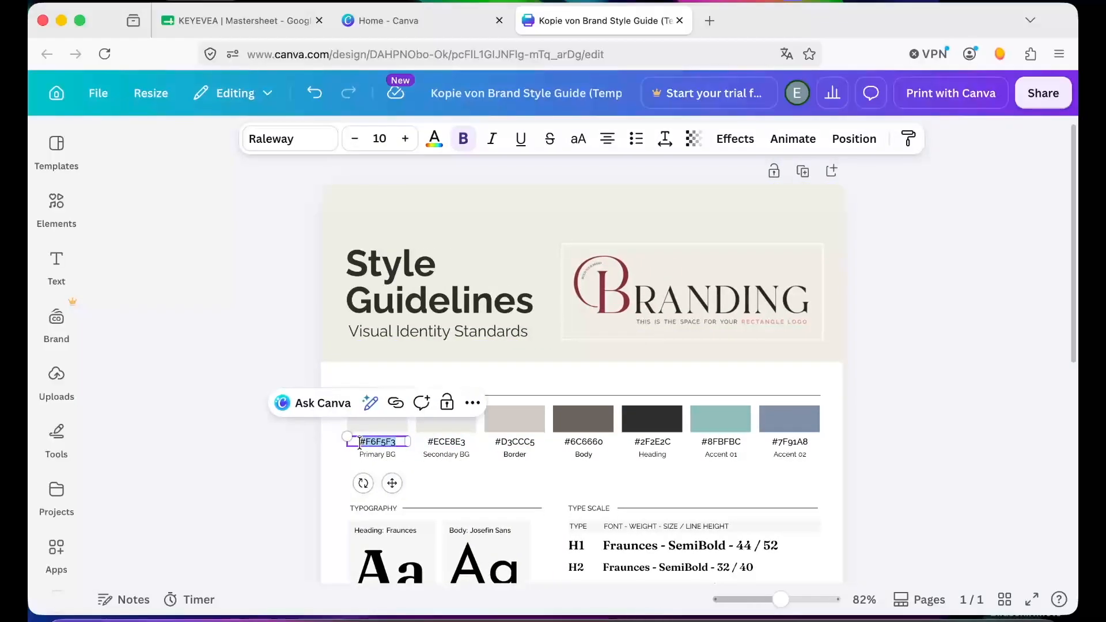
{"action": "type", "text": "#F2EDE6"}
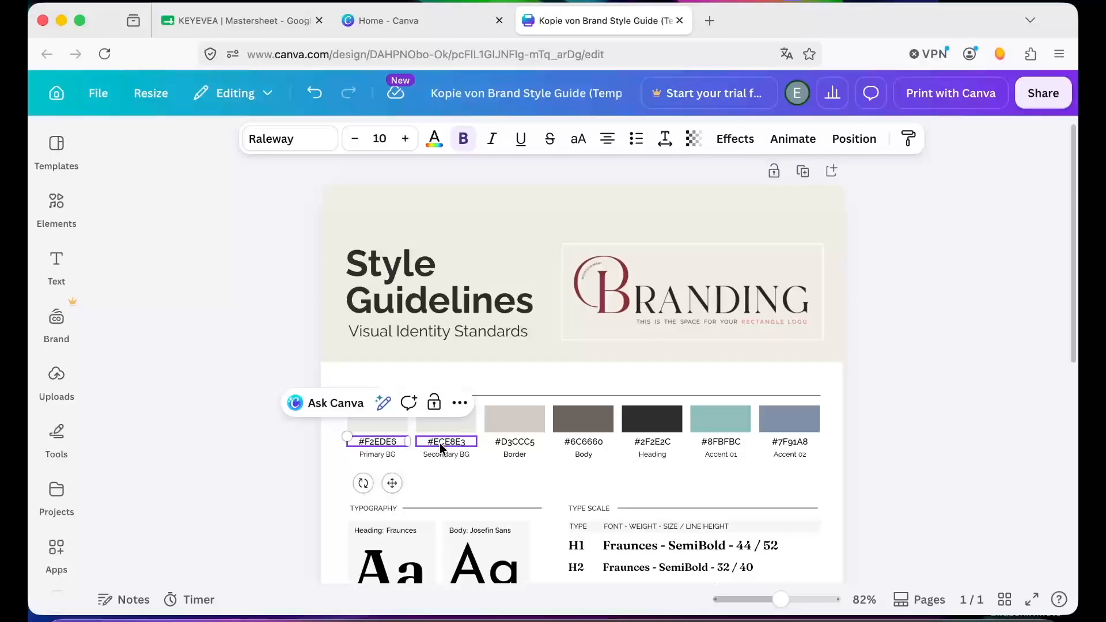
- Set the Secondary BG swatch color and its hex label to #E5DDD1
{"action": "left_click", "coordinate": [329, 457]}
{"action": "left_click", "coordinate": [386, 442]}
{"action": "double_click", "coordinate": [386, 442]}
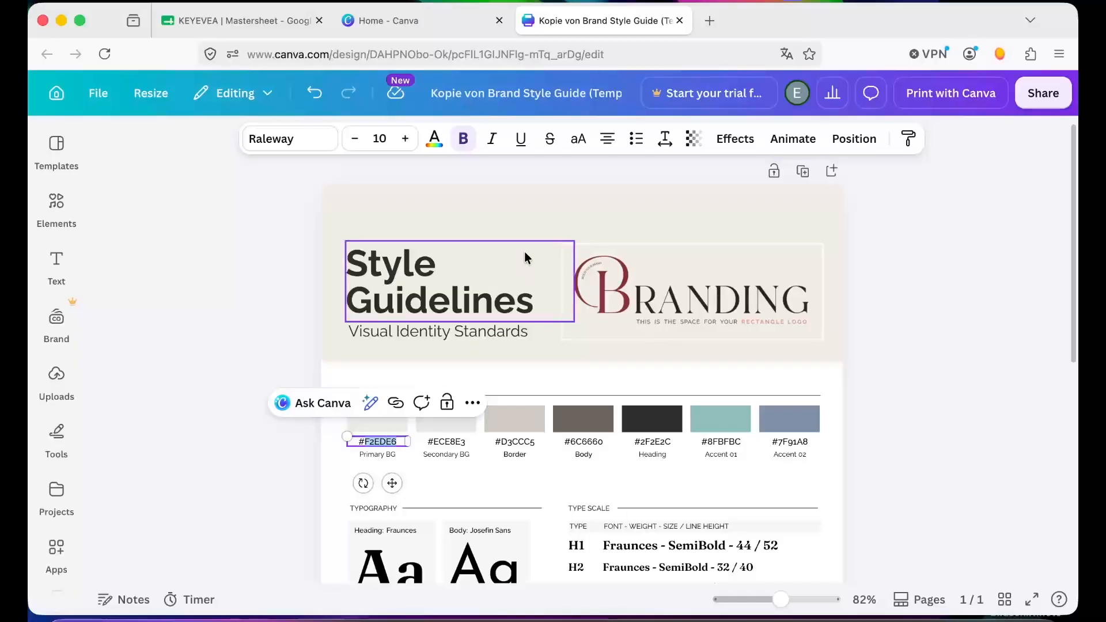
{"action": "left_click", "coordinate": [446, 420]}
{"action": "left_click", "coordinate": [451, 138]}
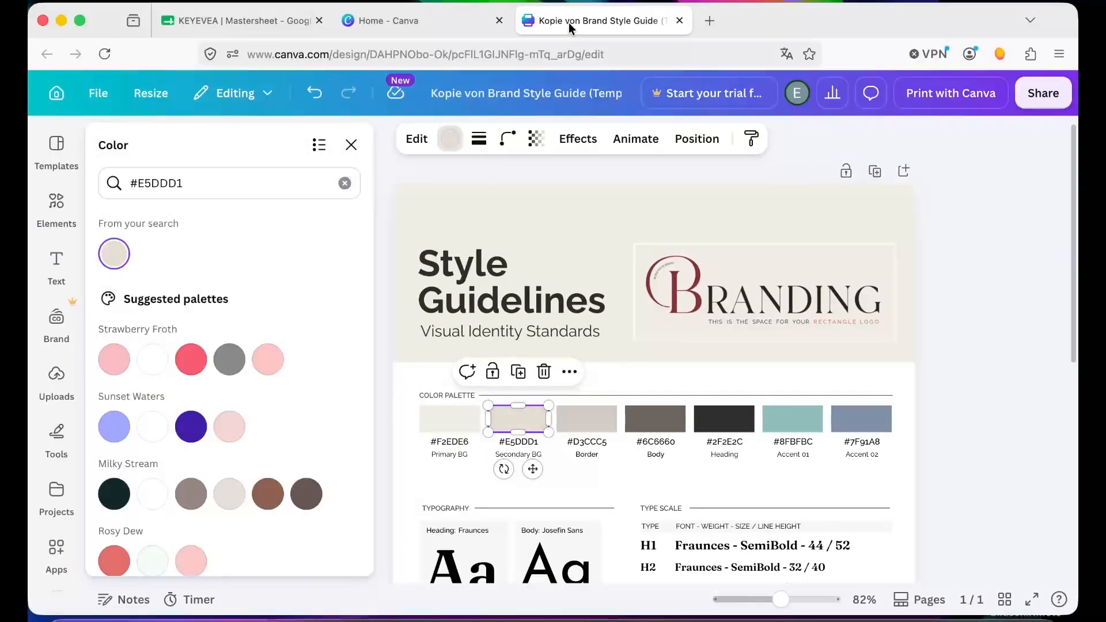
- Set the Border swatch color to #CDBFB2 and update its hex label to match
{"action": "left_click", "coordinate": [587, 419]}
{"action": "triple_click", "coordinate": [275, 187]}
{"action": "type", "text": "#CDBFB2"}
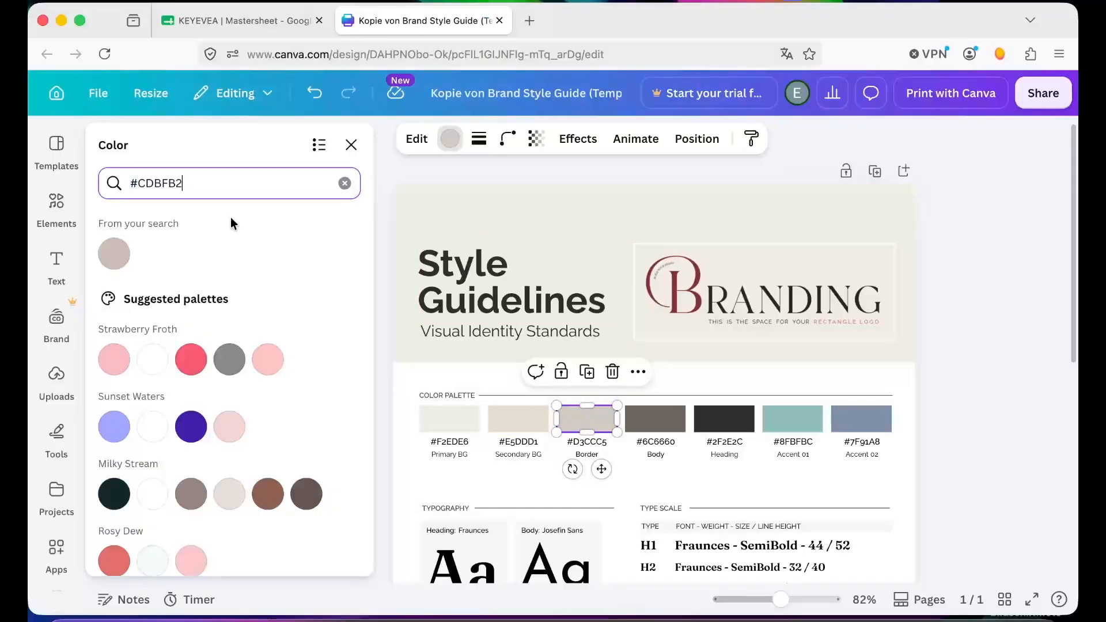
{"action": "left_click", "coordinate": [114, 254]}
{"action": "left_click", "coordinate": [602, 444]}
{"action": "type", "text": "#CDBFB2"}
- Set the Body swatch color to #6A625A and update its hex label to match
{"action": "left_click", "coordinate": [583, 419]}
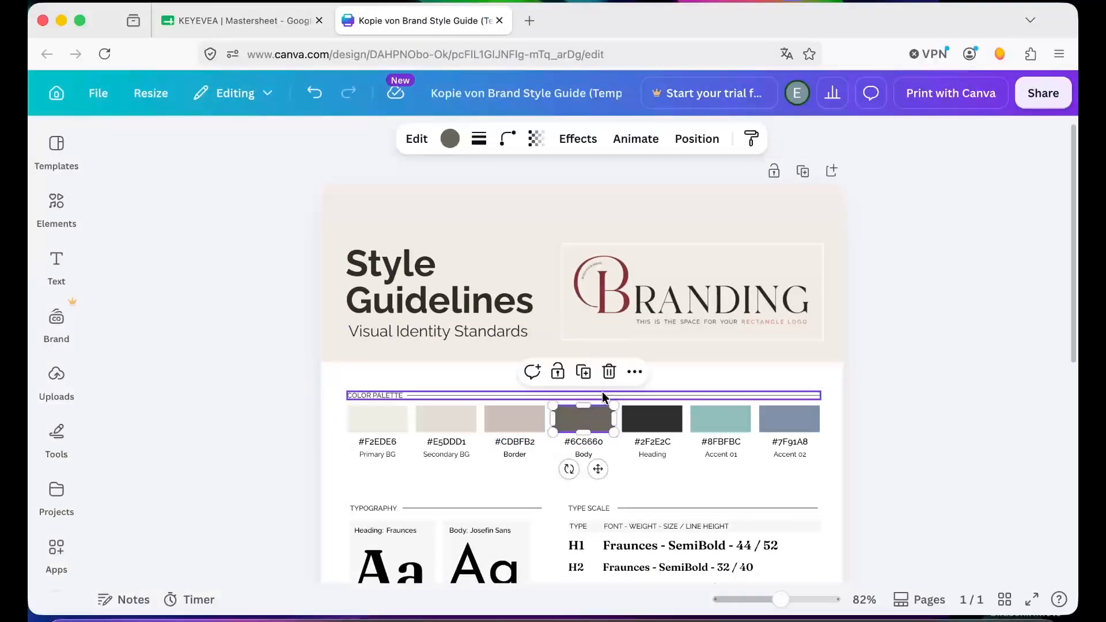
{"action": "left_click", "coordinate": [450, 138]}
{"action": "left_click", "coordinate": [109, 262]}
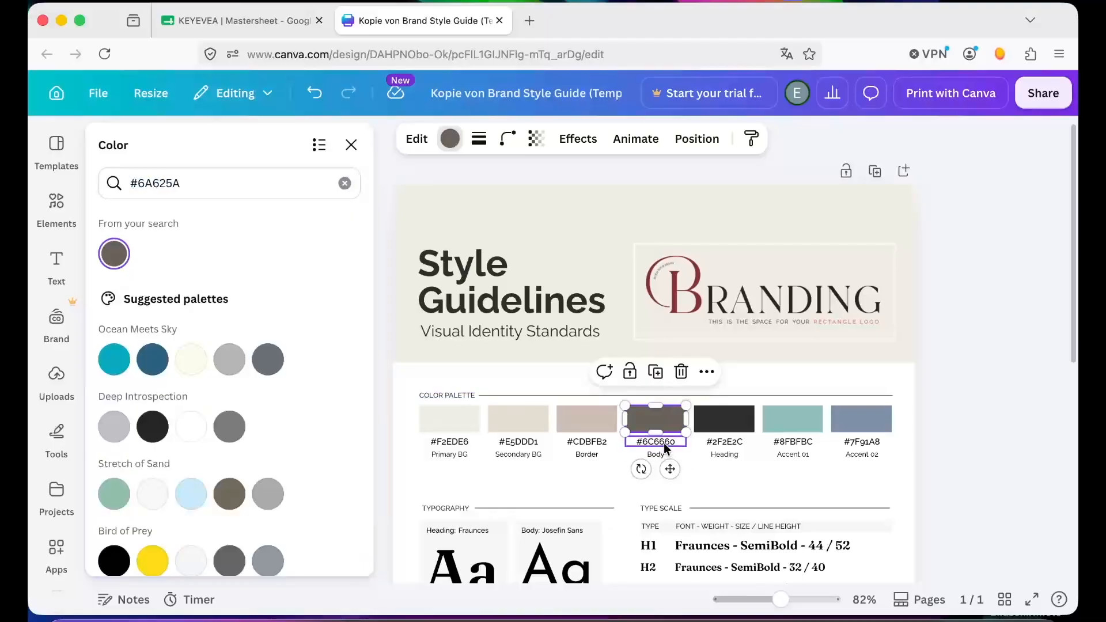
{"action": "left_click", "coordinate": [656, 442]}
{"action": "type", "text": "#6A625A"}
{"action": "left_click", "coordinate": [700, 359]}
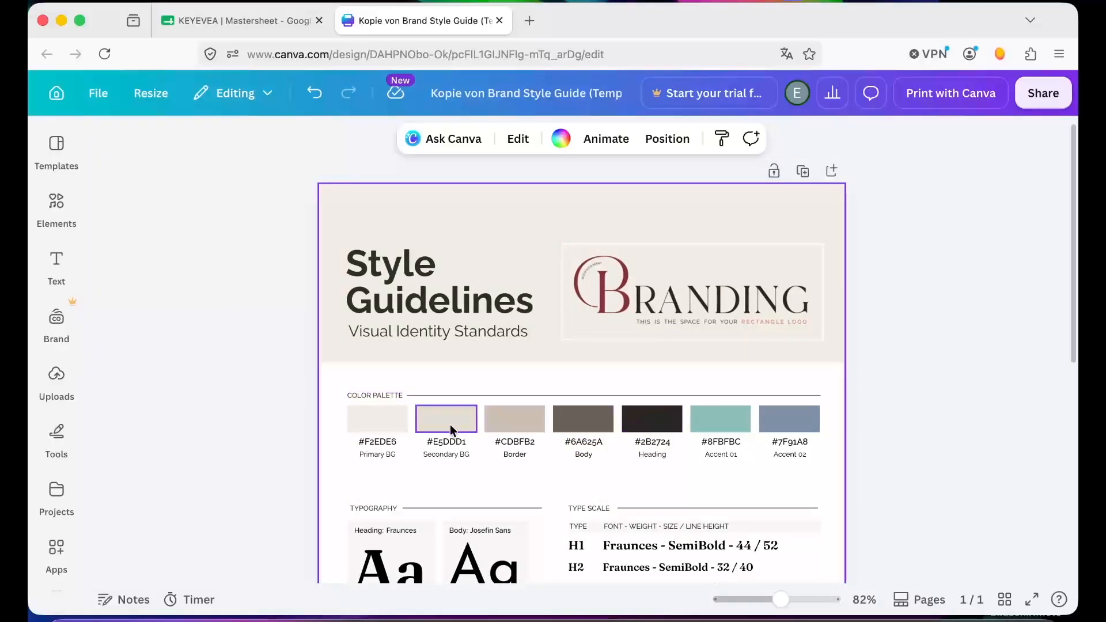
- Change the Accent 01 swatch color to #E18868 and apply it to all matching elements on the page
{"action": "left_click", "coordinate": [725, 424]}
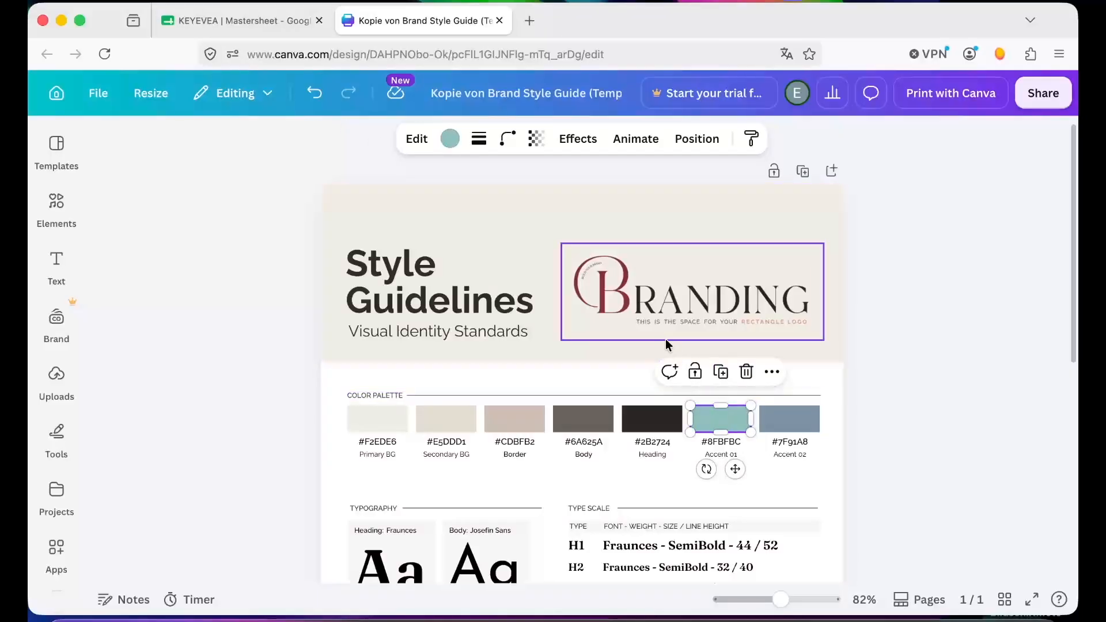
{"action": "left_click", "coordinate": [448, 138]}
{"action": "triple_click", "coordinate": [204, 182]}
{"action": "type", "text": "#E18868"}
{"action": "left_click", "coordinate": [114, 261]}
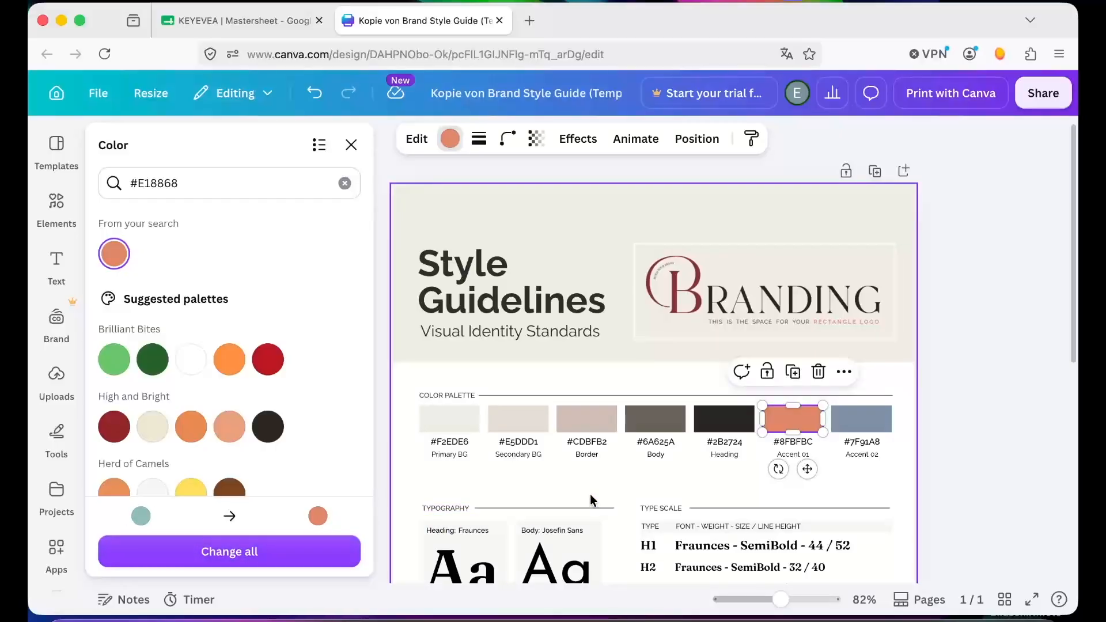
{"action": "scroll", "coordinate": [590, 494], "scroll_direction": "down", "scroll_amount": 5}
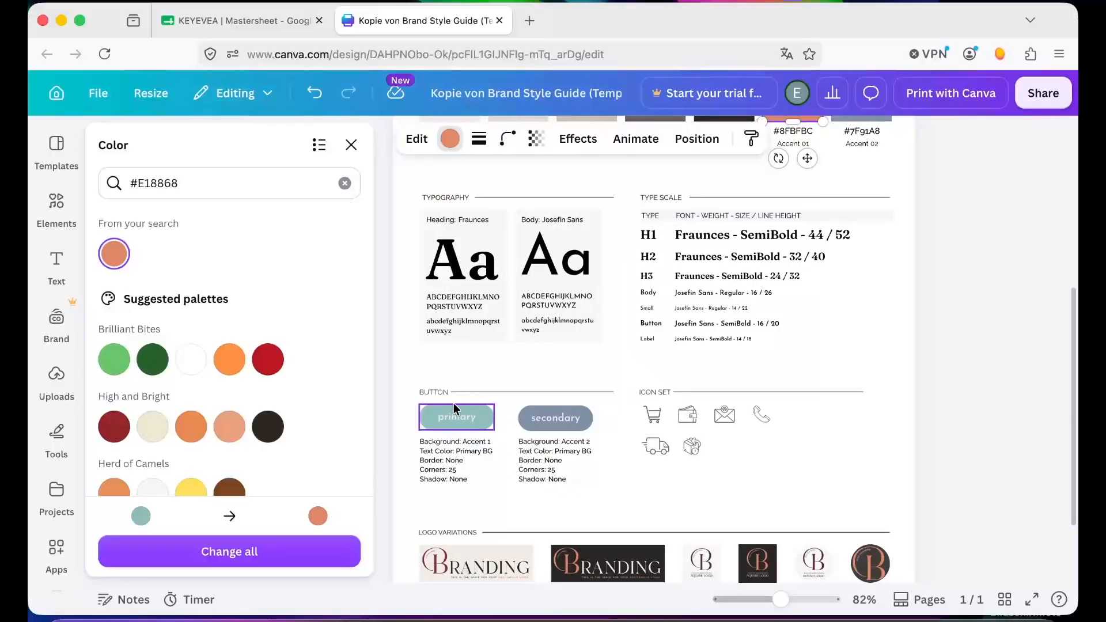
{"action": "scroll", "coordinate": [522, 423], "scroll_direction": "up", "scroll_amount": 2}
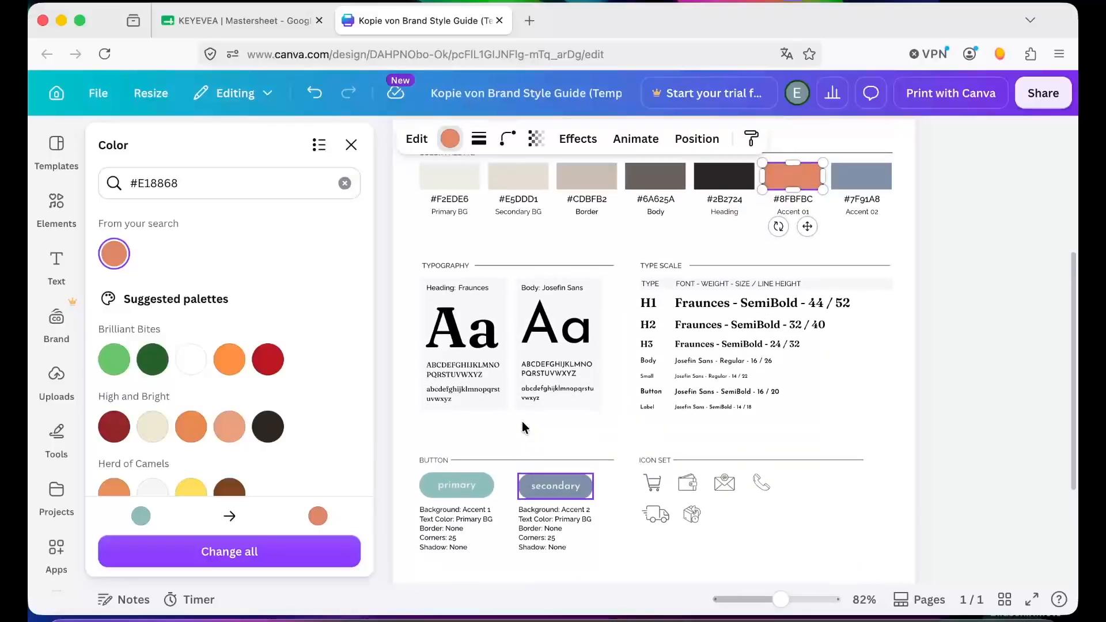
{"action": "scroll", "coordinate": [522, 426], "scroll_direction": "up", "scroll_amount": 2}
{"action": "left_click", "coordinate": [222, 552]}
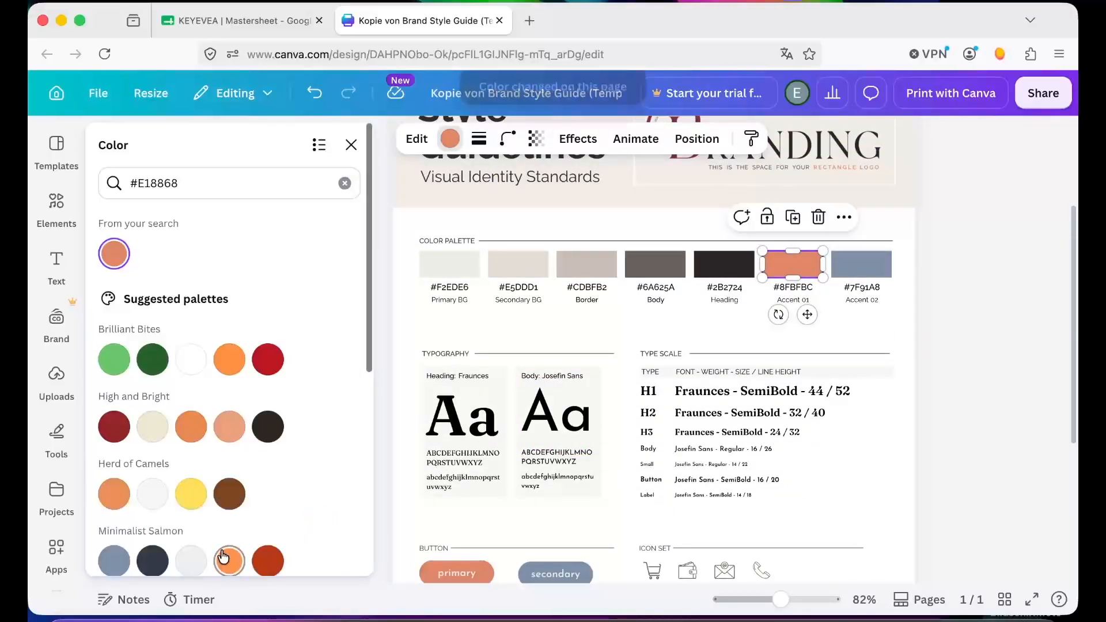
{"action": "scroll", "coordinate": [446, 532], "scroll_direction": "down", "scroll_amount": 1}
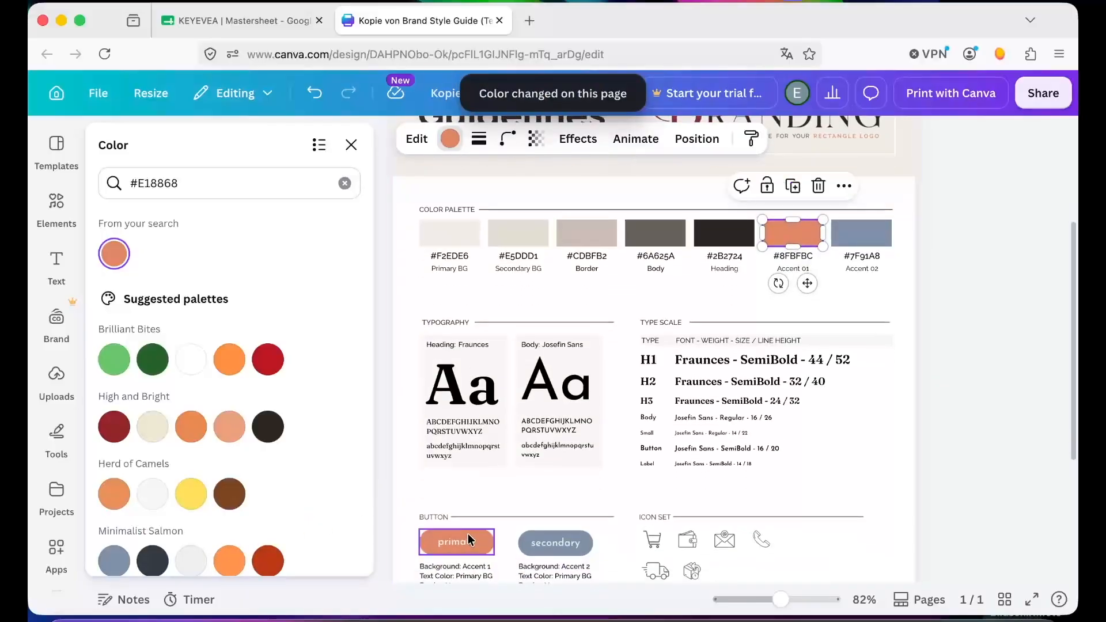
{"action": "scroll", "coordinate": [774, 427], "scroll_direction": "up", "scroll_amount": 3}
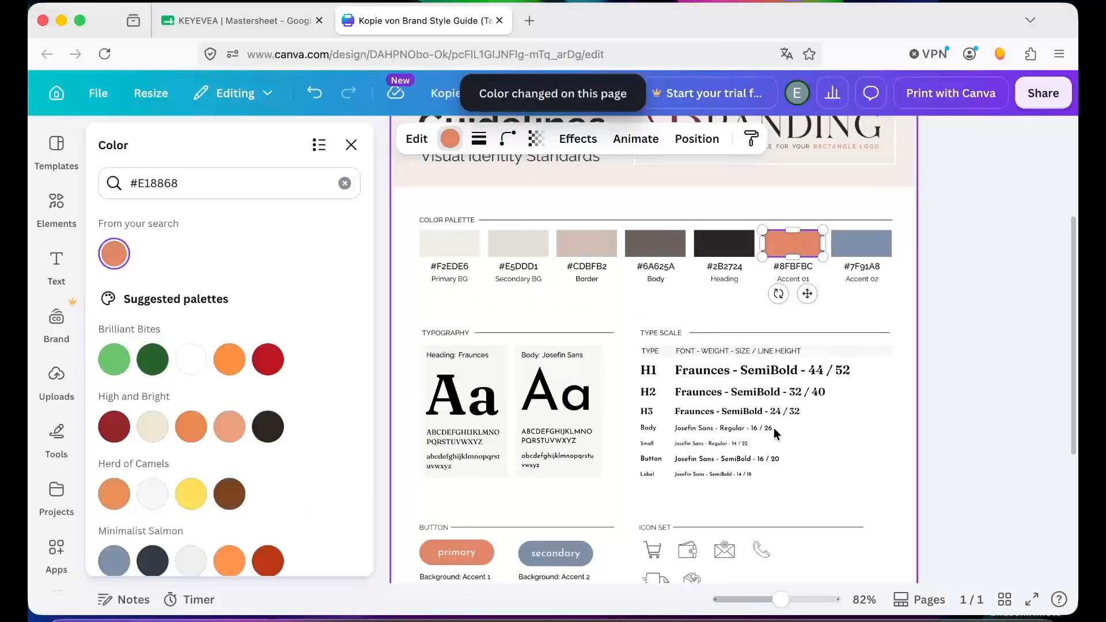
- Change the Accent 02 swatch to #873145 across the page and update the accent hex labels to #E18868 and #873145
{"action": "left_click", "coordinate": [848, 323]}
{"action": "left_click_drag", "start_coordinate": [199, 184], "coordinate": [83, 188]}
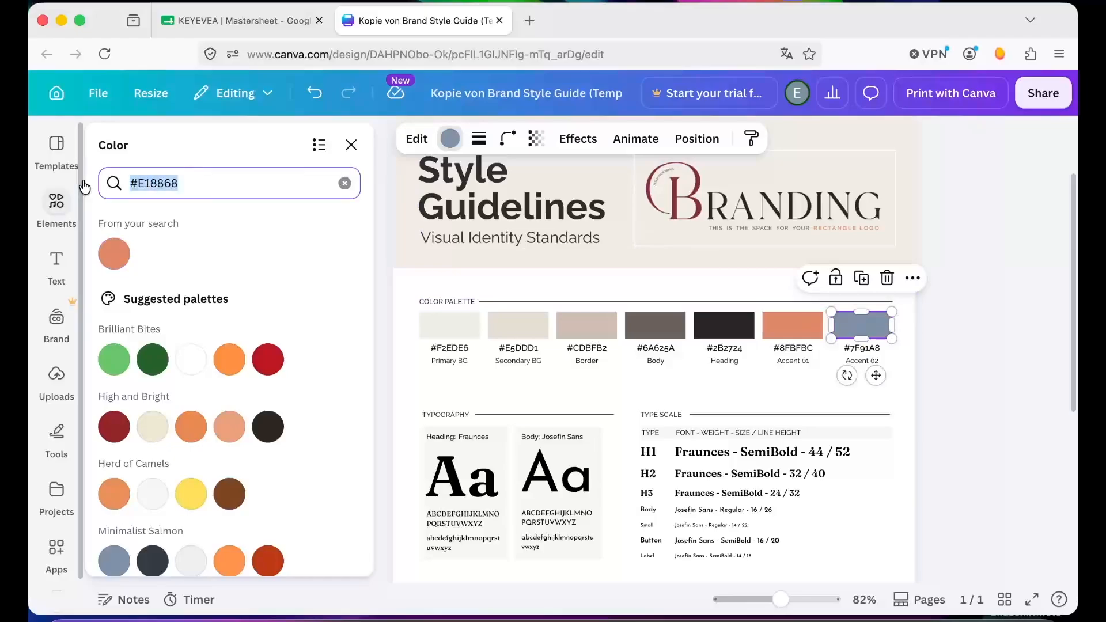
{"action": "type", "text": "#873145"}
{"action": "left_click", "coordinate": [113, 254]}
{"action": "left_click", "coordinate": [228, 511]}
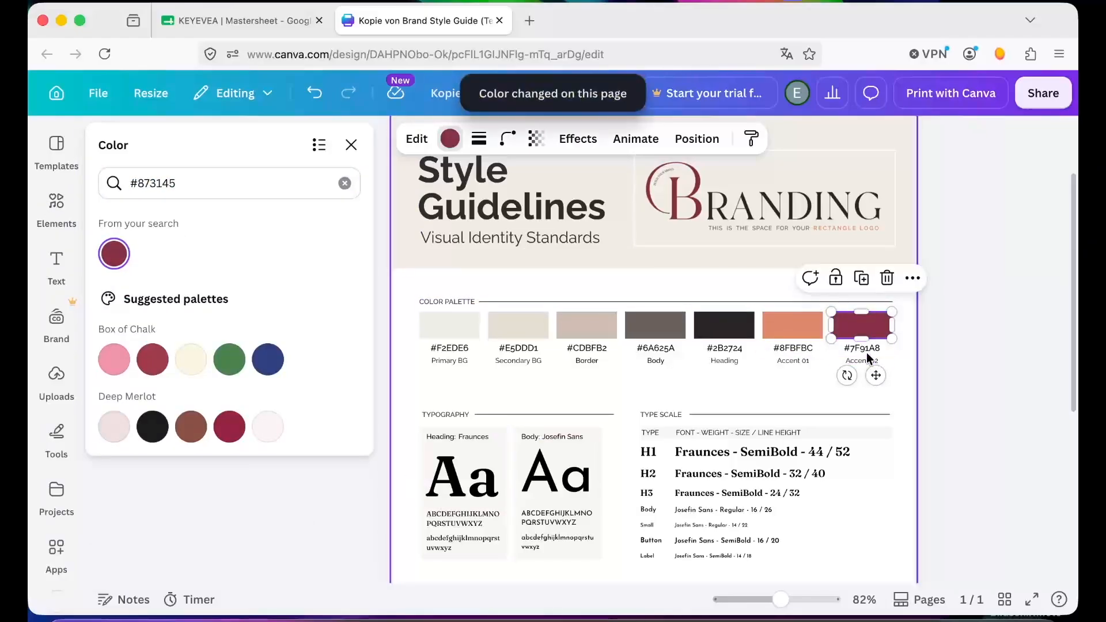
{"action": "left_click", "coordinate": [847, 349]}
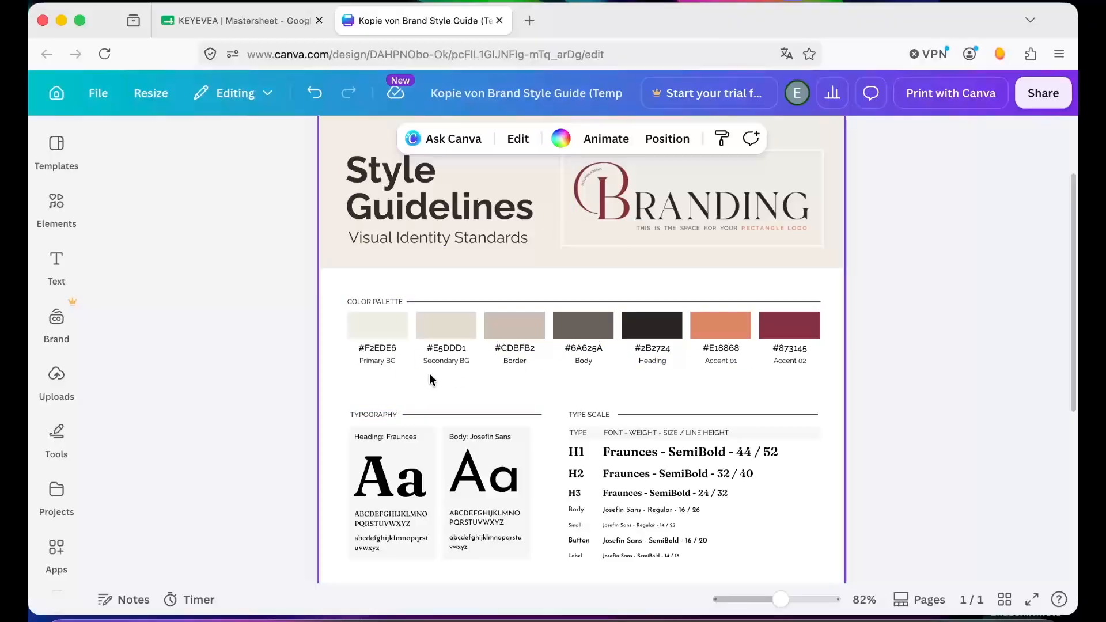
- Rename the heading font label in the Typography section to Lora
{"action": "scroll", "coordinate": [430, 378], "scroll_direction": "down", "scroll_amount": 5}
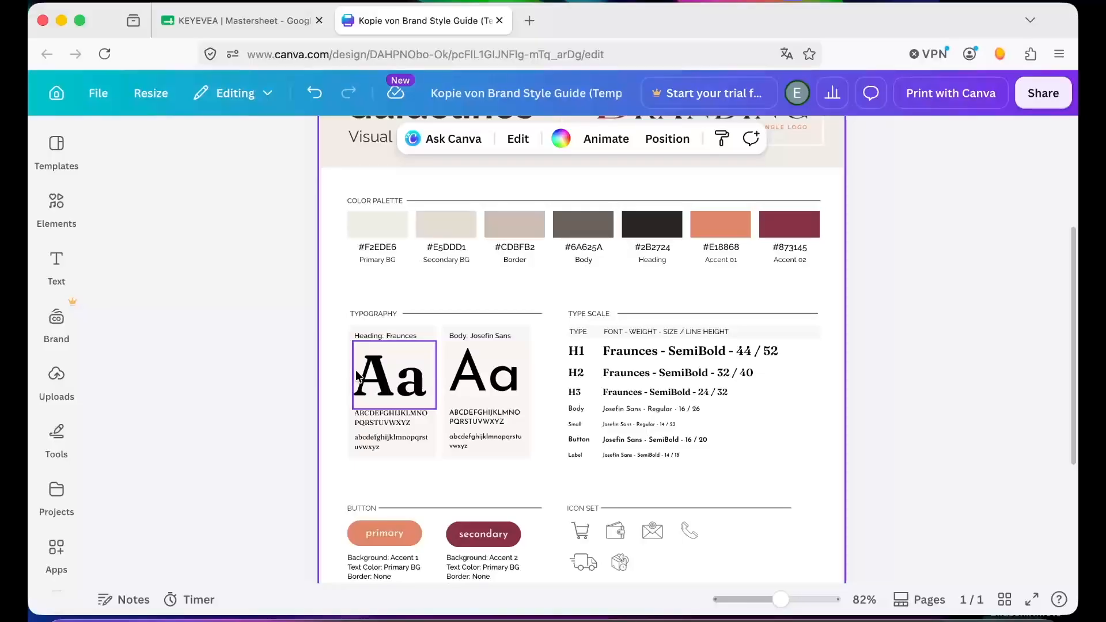
{"action": "double_click", "coordinate": [399, 336]}
{"action": "key", "text": "BackSpace"}
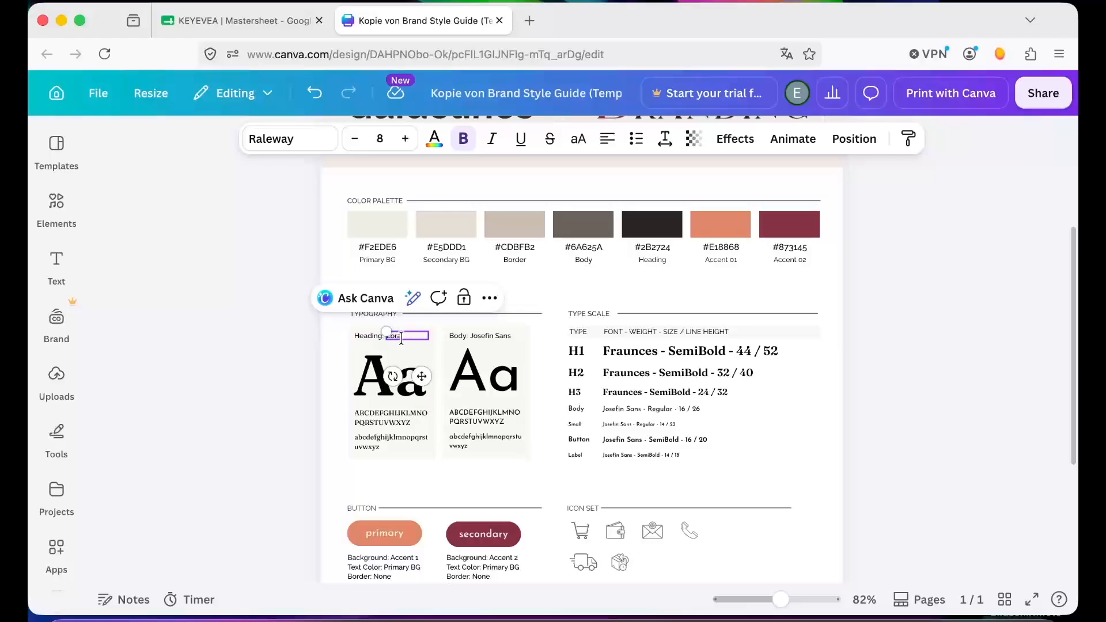
{"action": "left_click", "coordinate": [261, 374]}
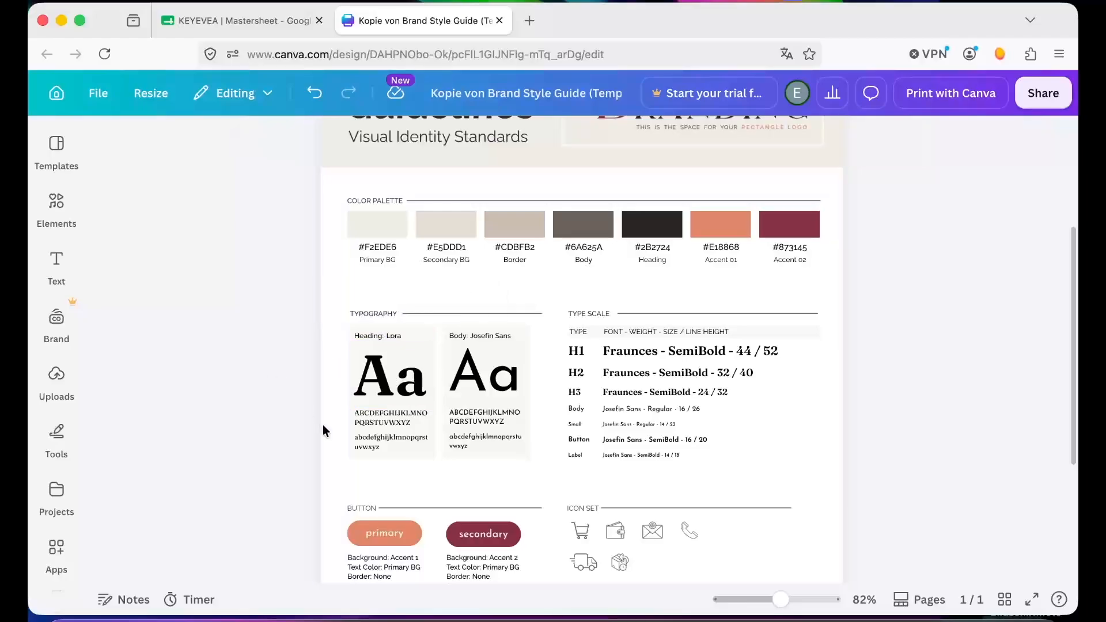
- Set the heading sample's font to Lora Bold and apply the font change across the whole design
{"action": "left_click", "coordinate": [385, 392]}
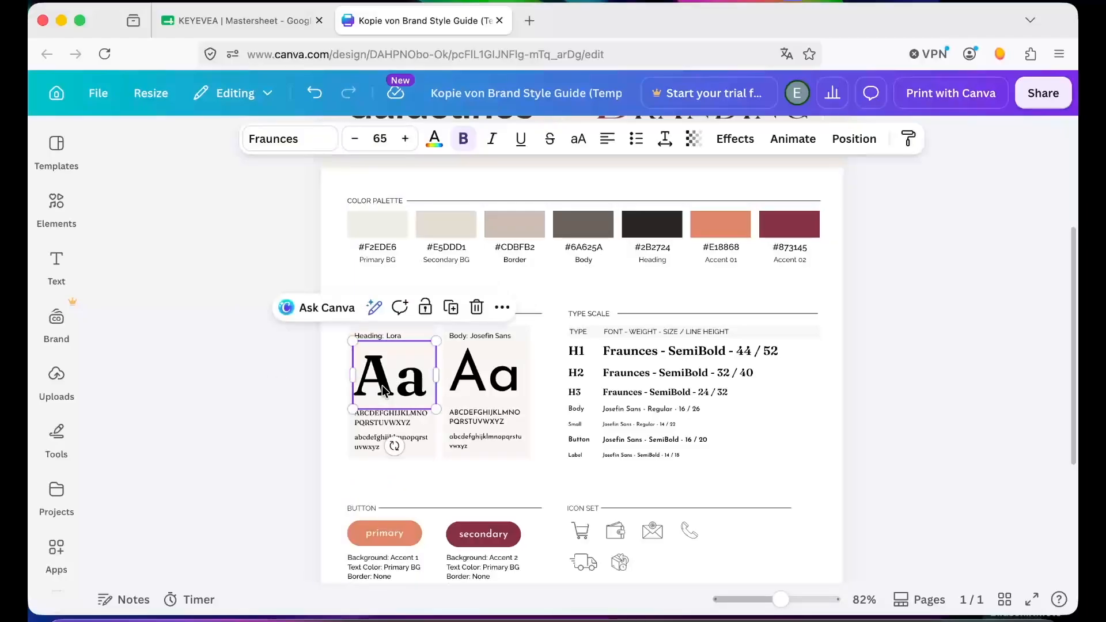
{"action": "left_click", "coordinate": [298, 142]}
{"action": "left_click", "coordinate": [157, 261]}
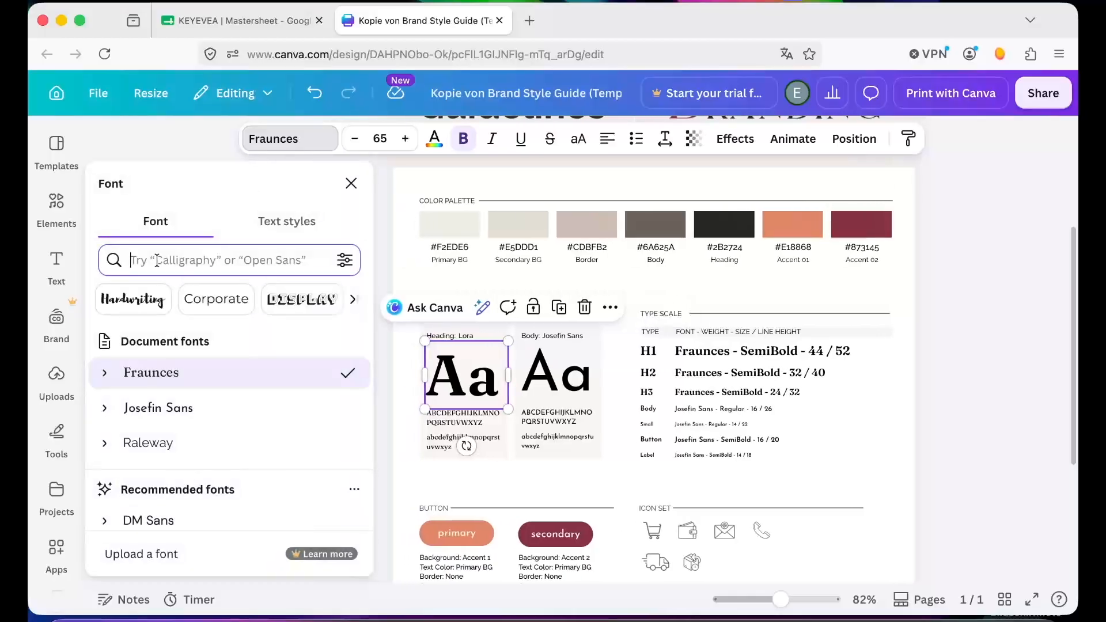
{"action": "type", "text": "lor"}
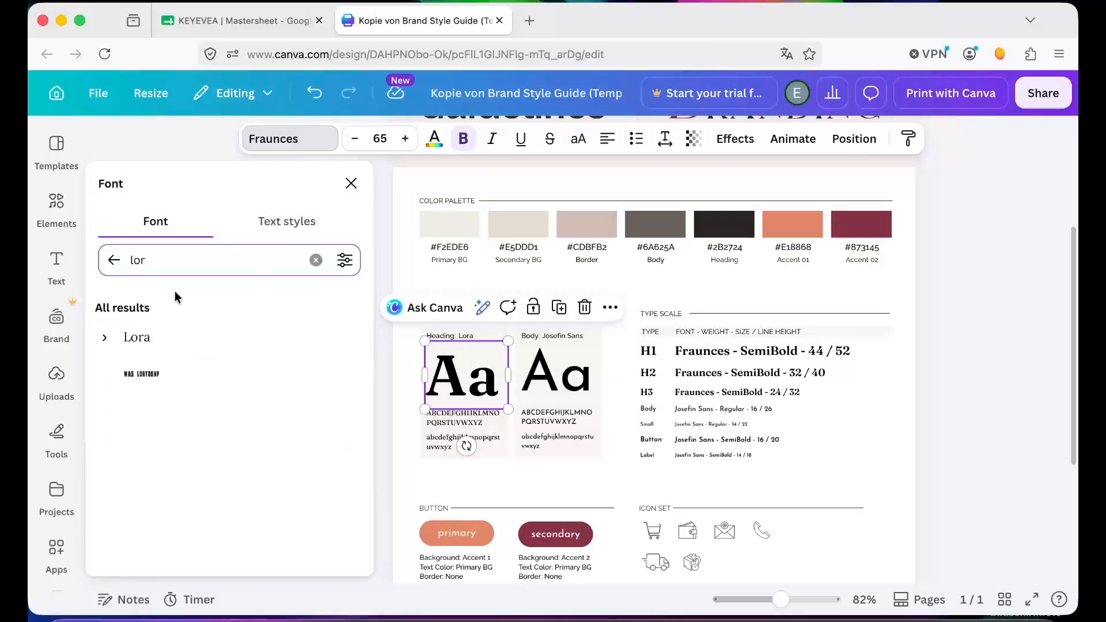
{"action": "left_click", "coordinate": [104, 340]}
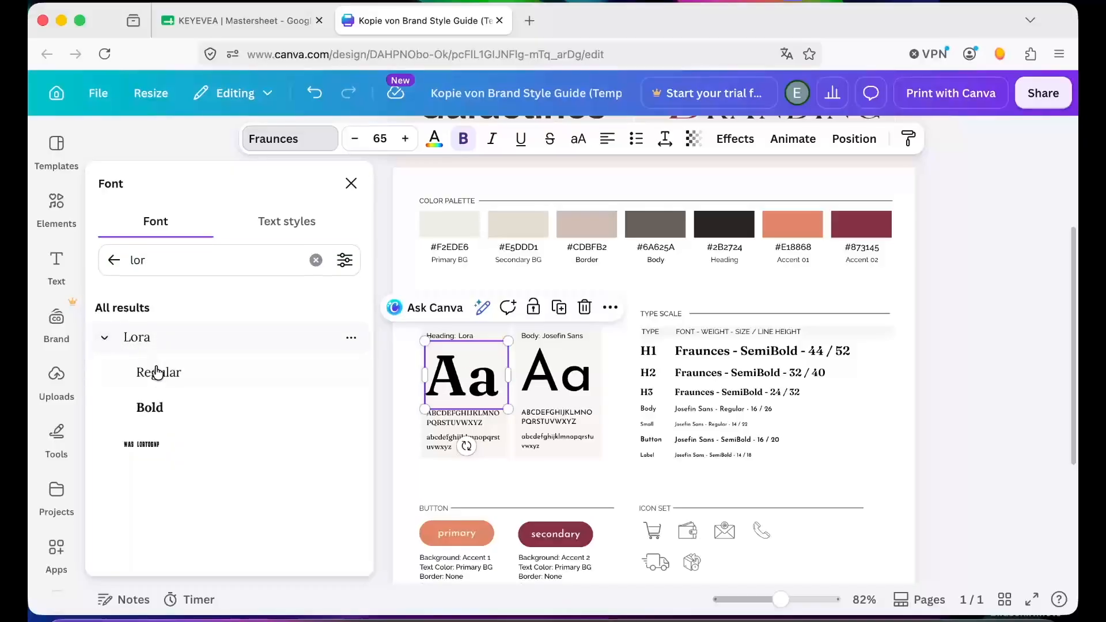
{"action": "left_click", "coordinate": [157, 414]}
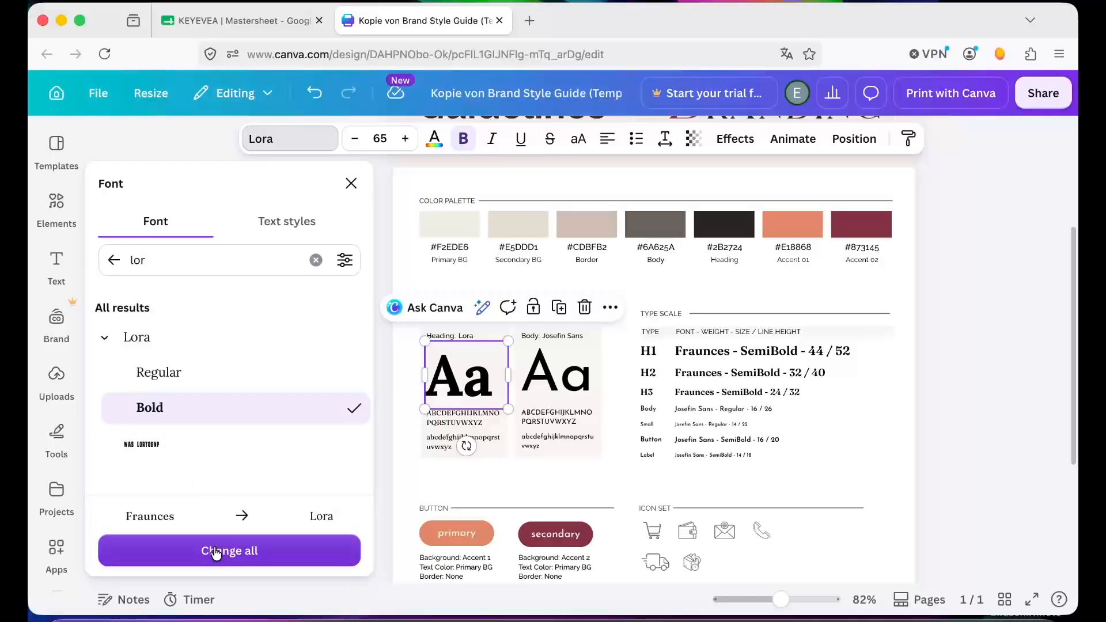
{"action": "left_click", "coordinate": [252, 562]}
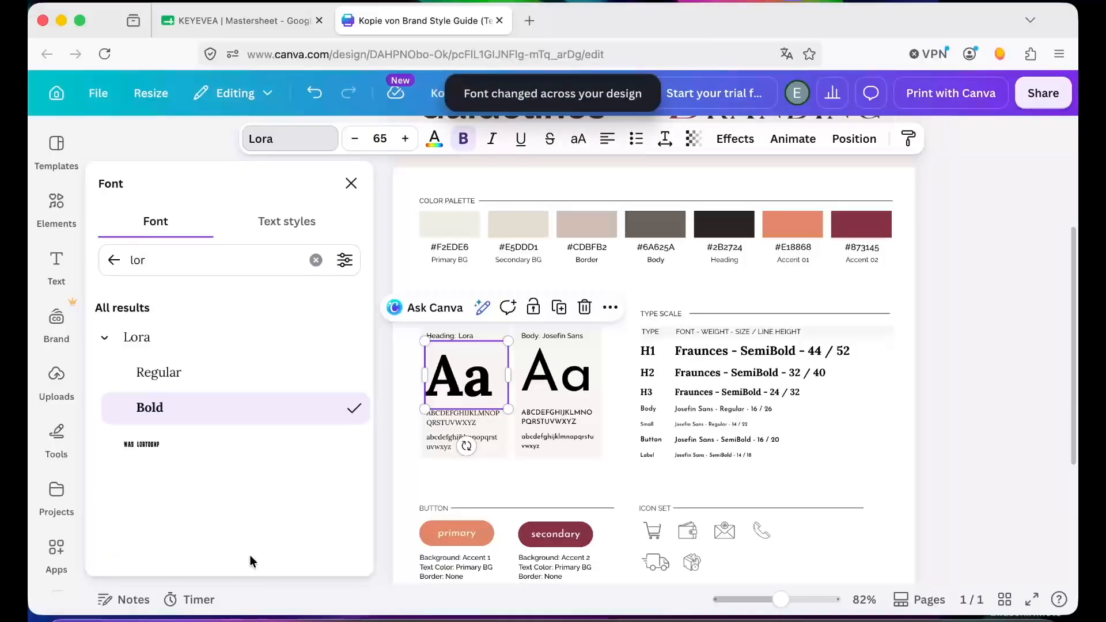
{"action": "left_click", "coordinate": [448, 420]}
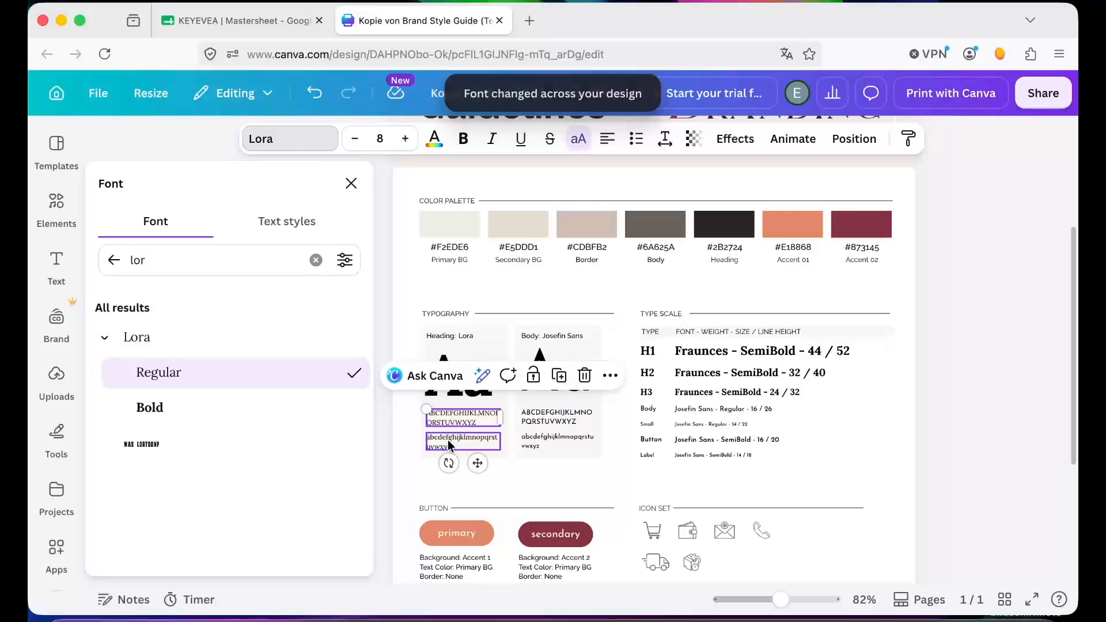
{"action": "left_click", "coordinate": [448, 440]}
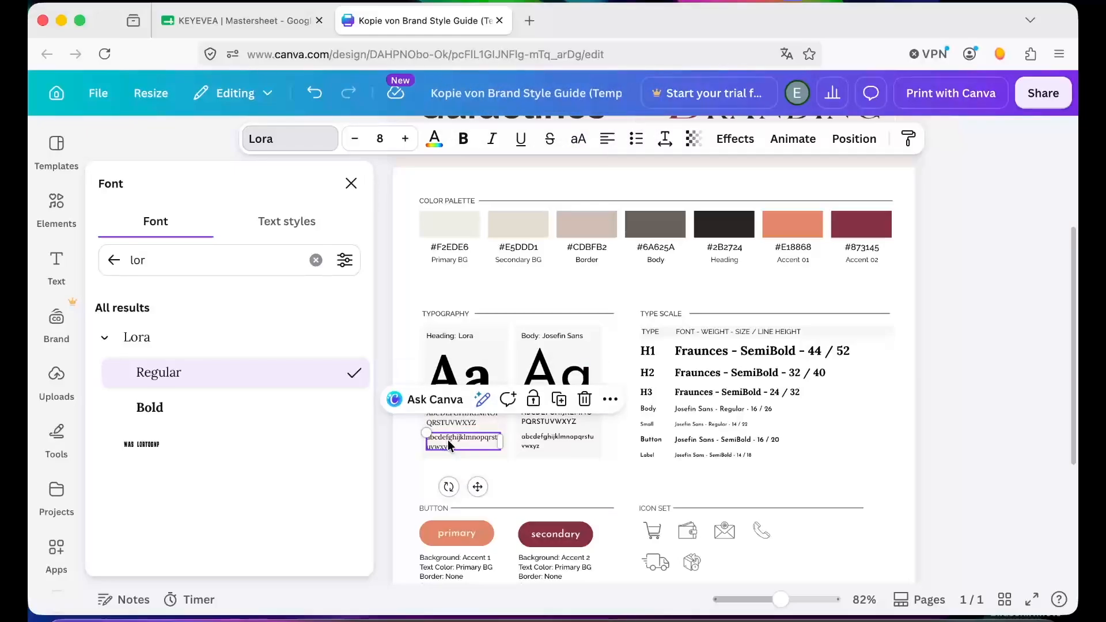
{"action": "left_click", "coordinate": [460, 423]}
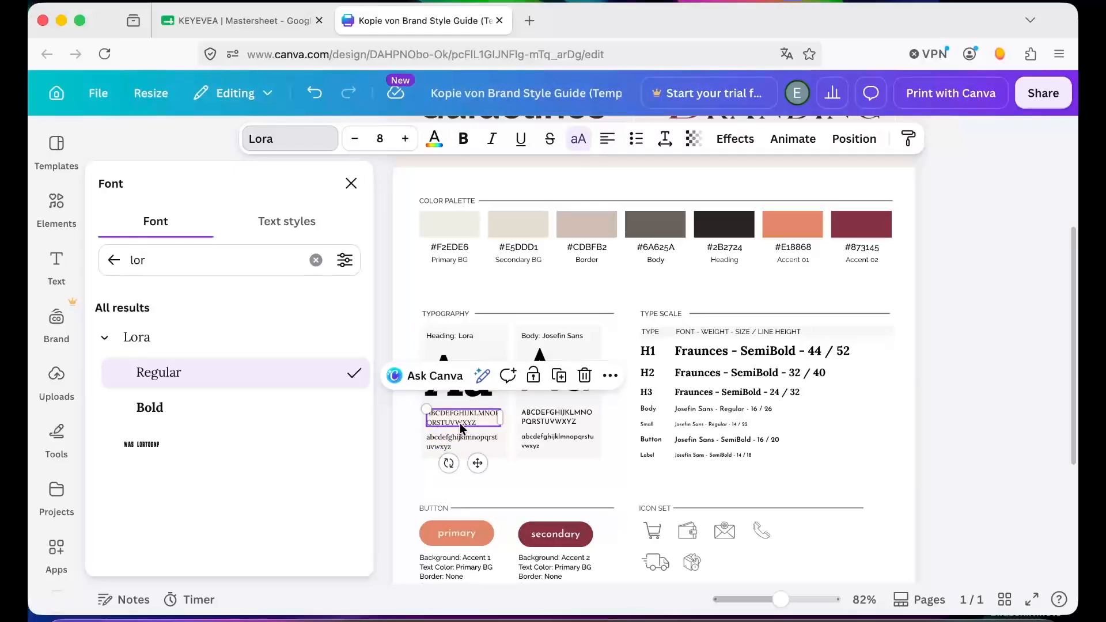
- Rename the body font label in the Typography section to Raleway
{"action": "left_click", "coordinate": [545, 355]}
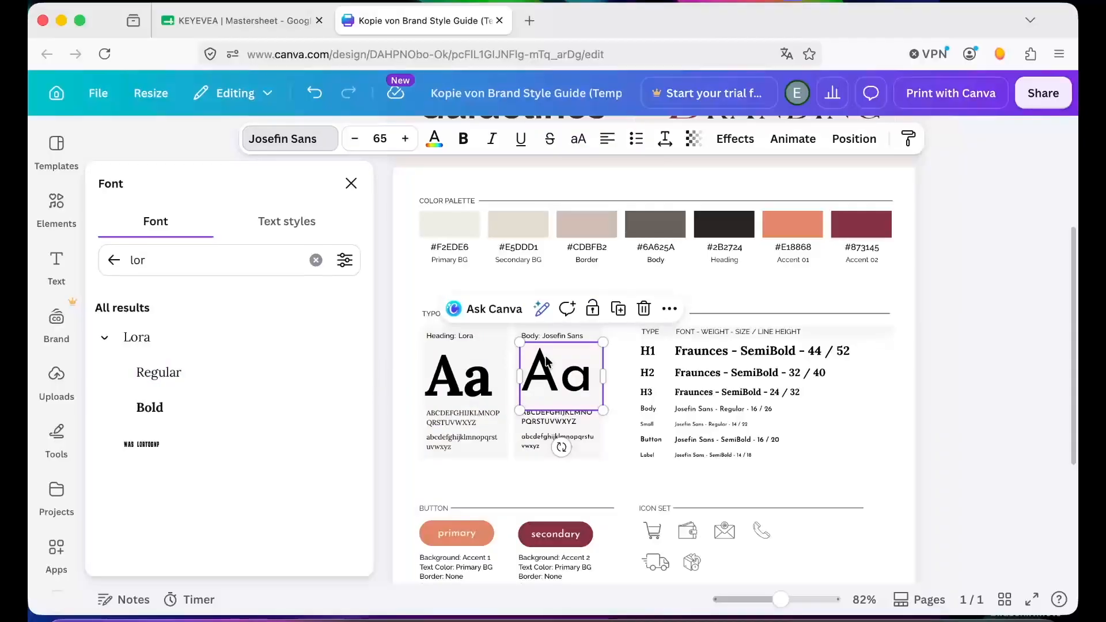
{"action": "left_click", "coordinate": [556, 335]}
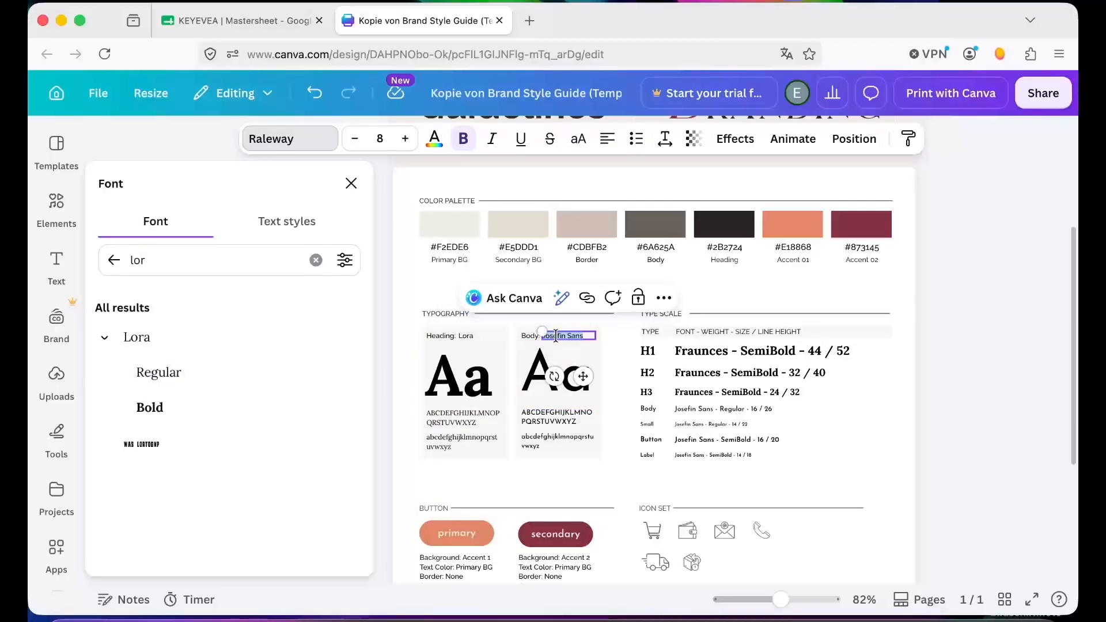
{"action": "key", "text": "BackSpace"}
{"action": "type", "text": "Raleway"}
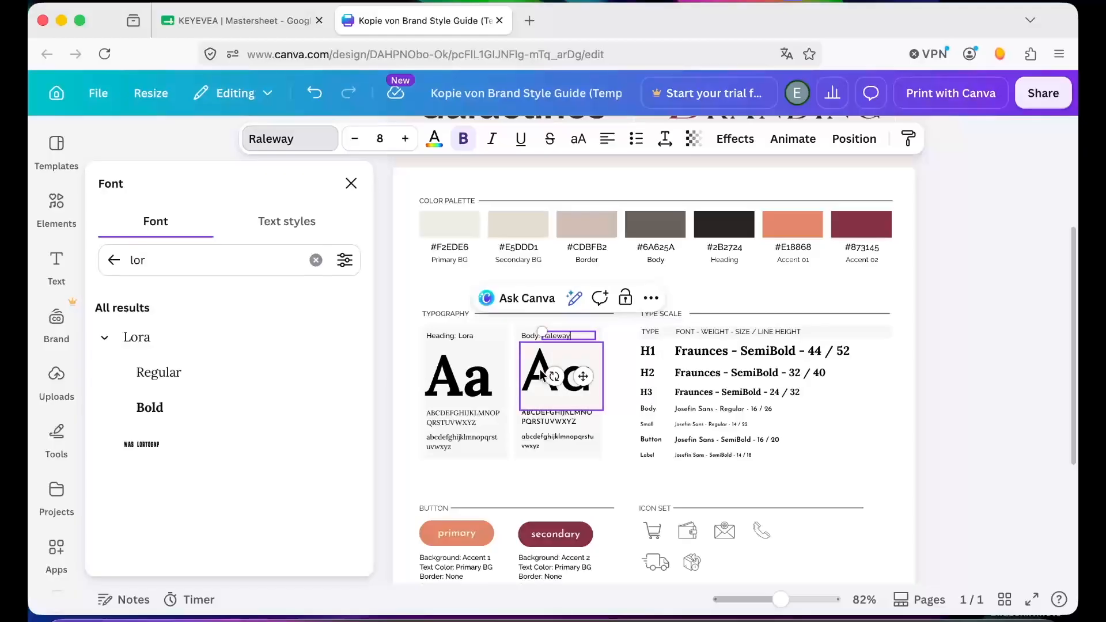
- Set the body sample's font to Raleway Regular and apply the font change across the whole design
{"action": "left_click", "coordinate": [542, 374]}
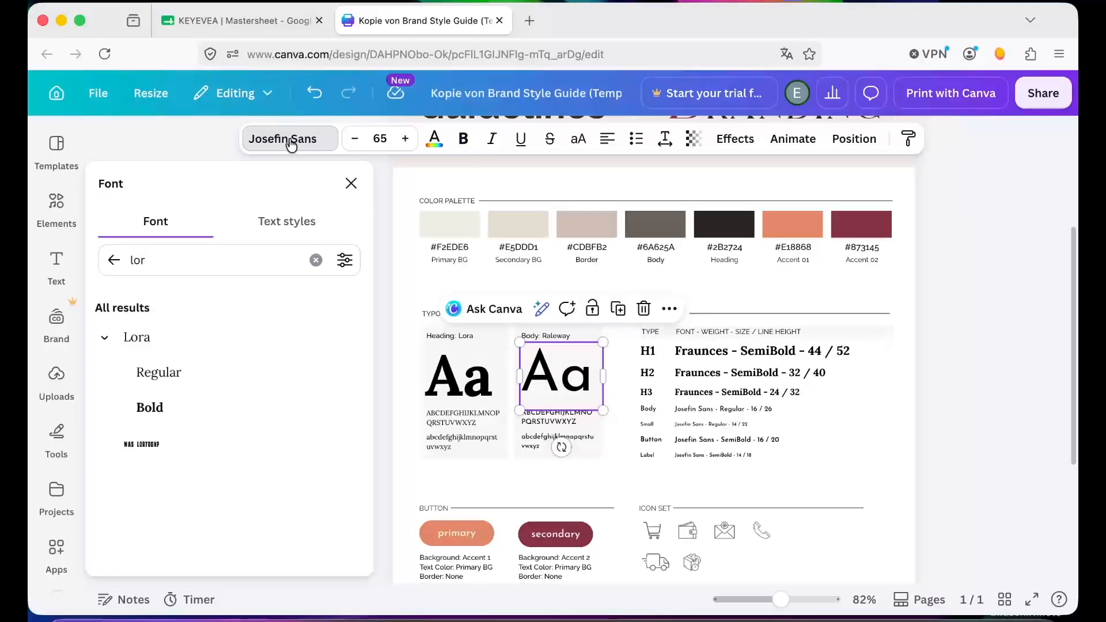
{"action": "left_click", "coordinate": [351, 184]}
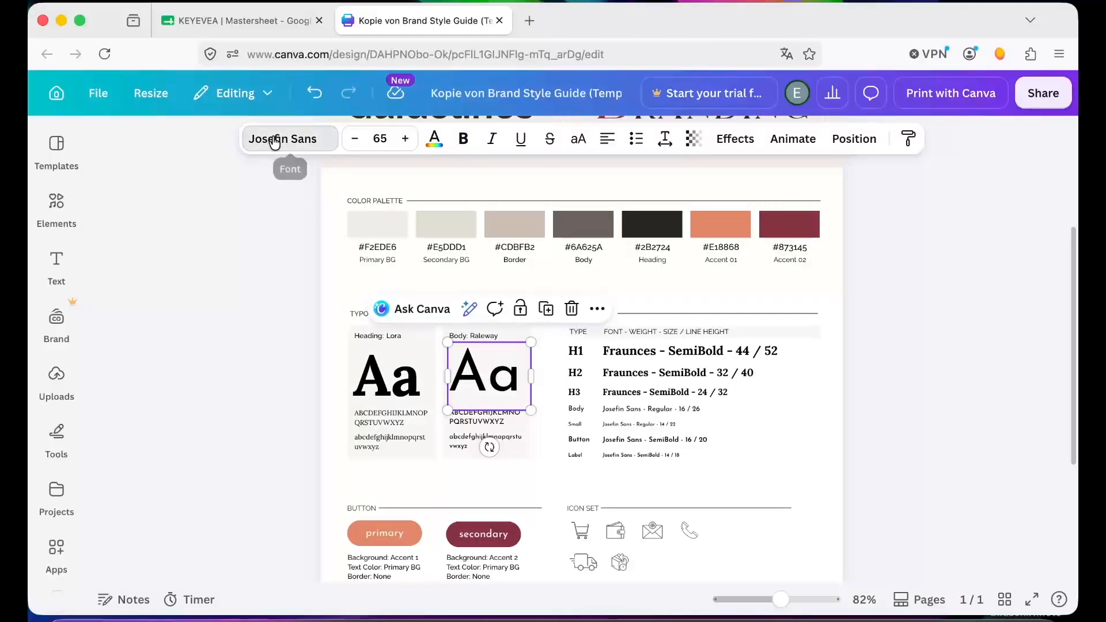
{"action": "left_click", "coordinate": [275, 141]}
{"action": "left_click", "coordinate": [101, 264]}
{"action": "key", "text": "BackSpace"}
{"action": "type", "text": "rale"}
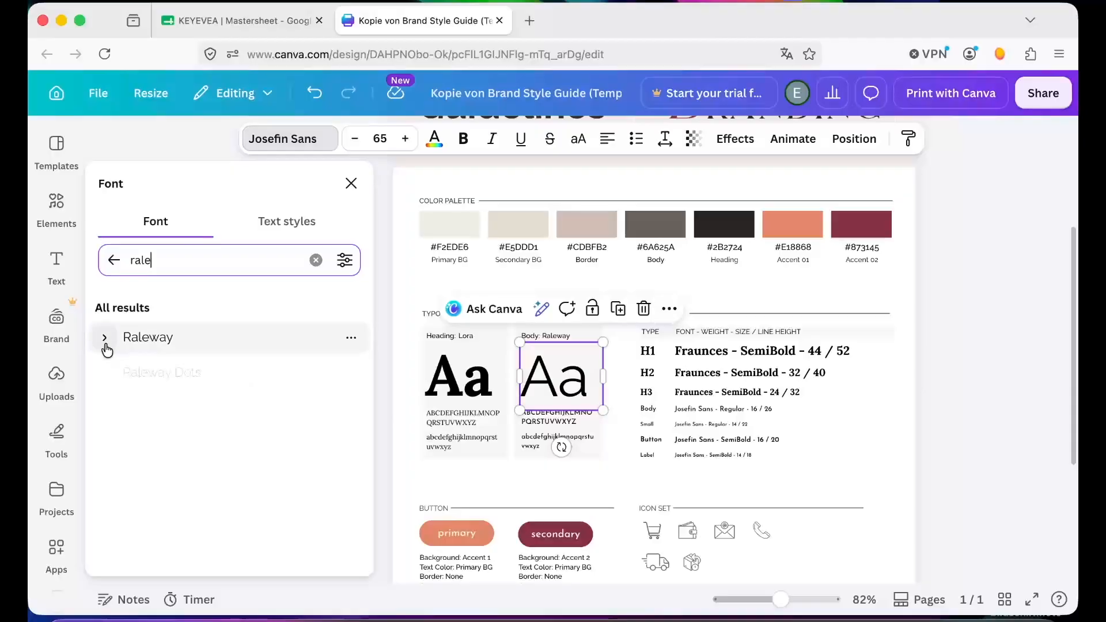
{"action": "left_click", "coordinate": [105, 340]}
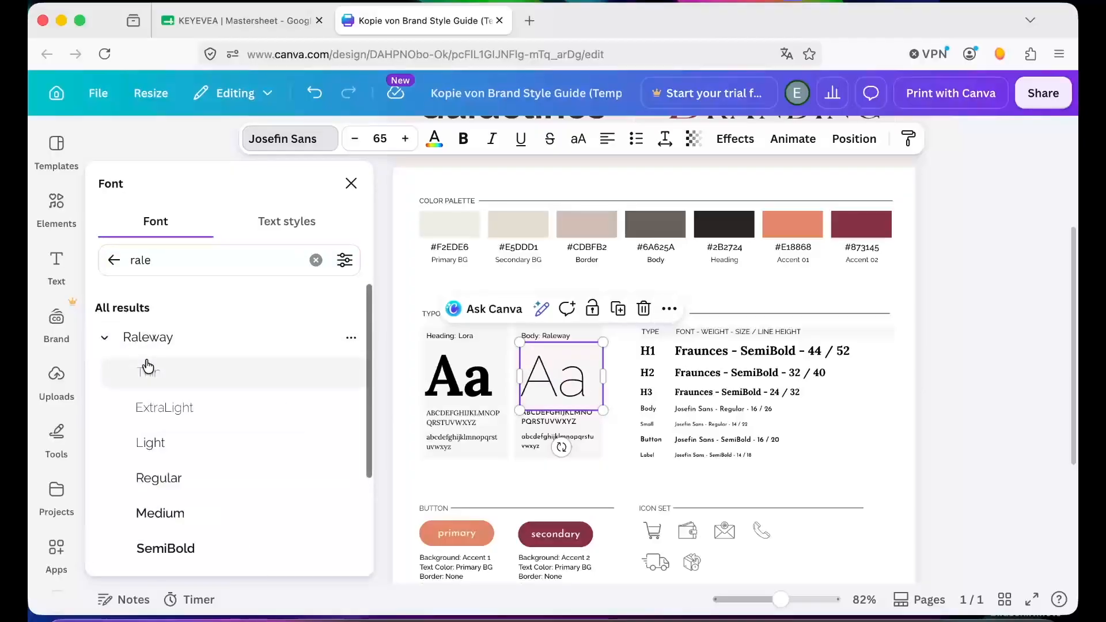
{"action": "left_click", "coordinate": [161, 480]}
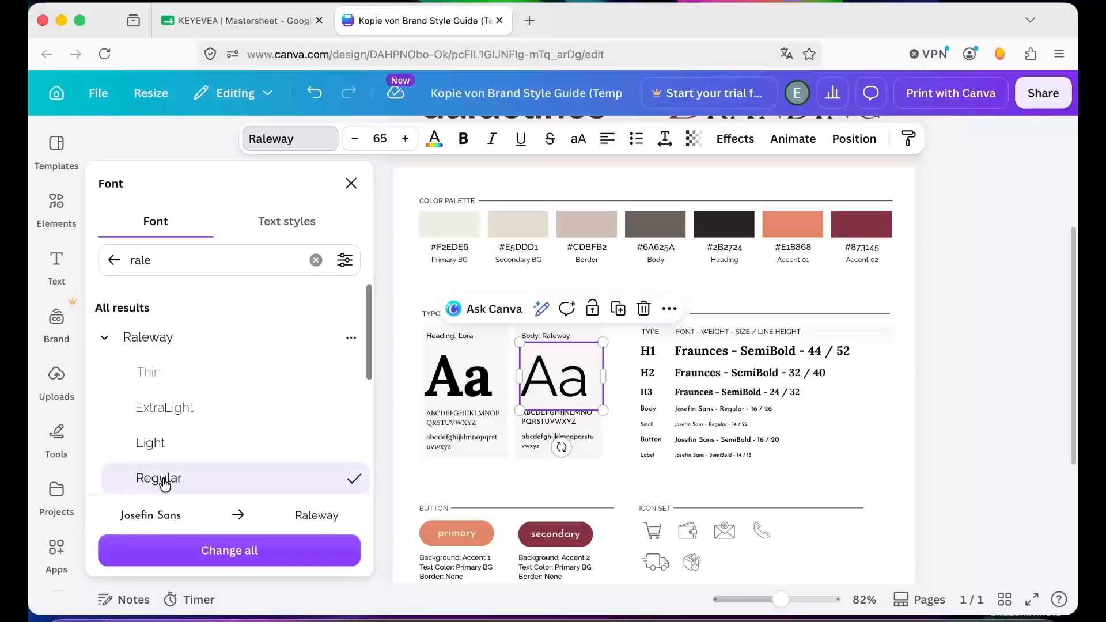
{"action": "left_click", "coordinate": [276, 560]}
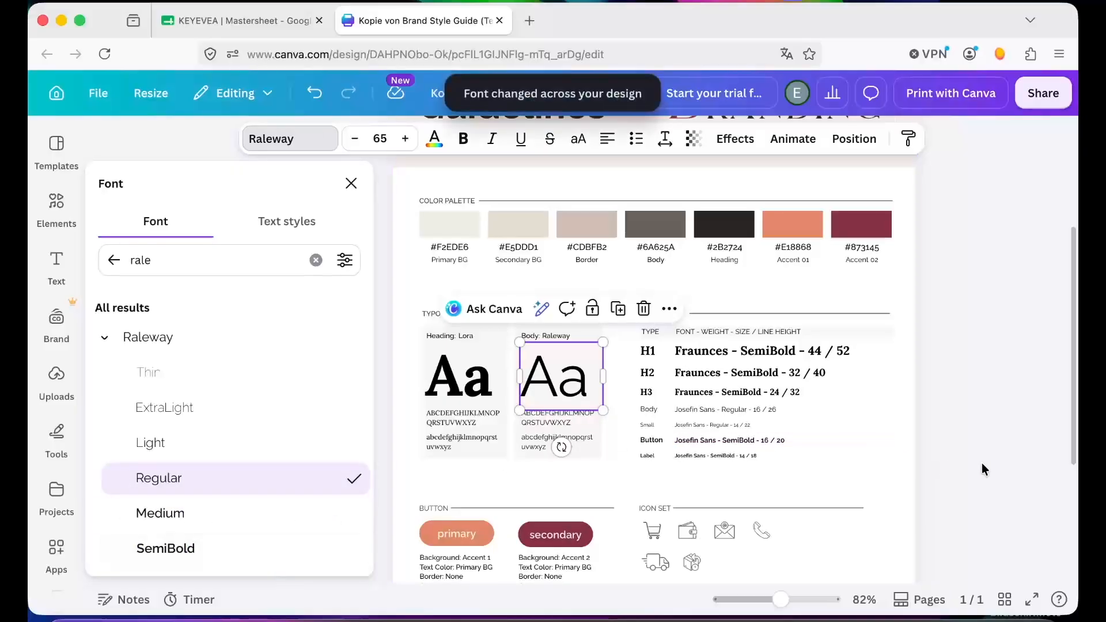
{"action": "left_click", "coordinate": [982, 463]}
{"action": "left_click", "coordinate": [982, 469]}
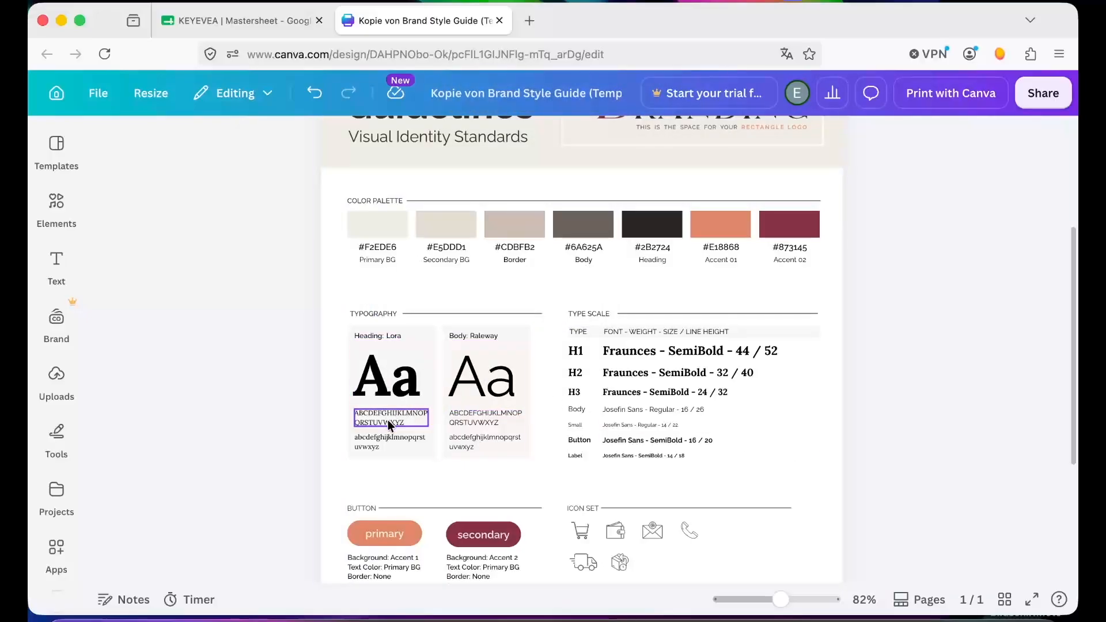
{"action": "left_click", "coordinate": [466, 420]}
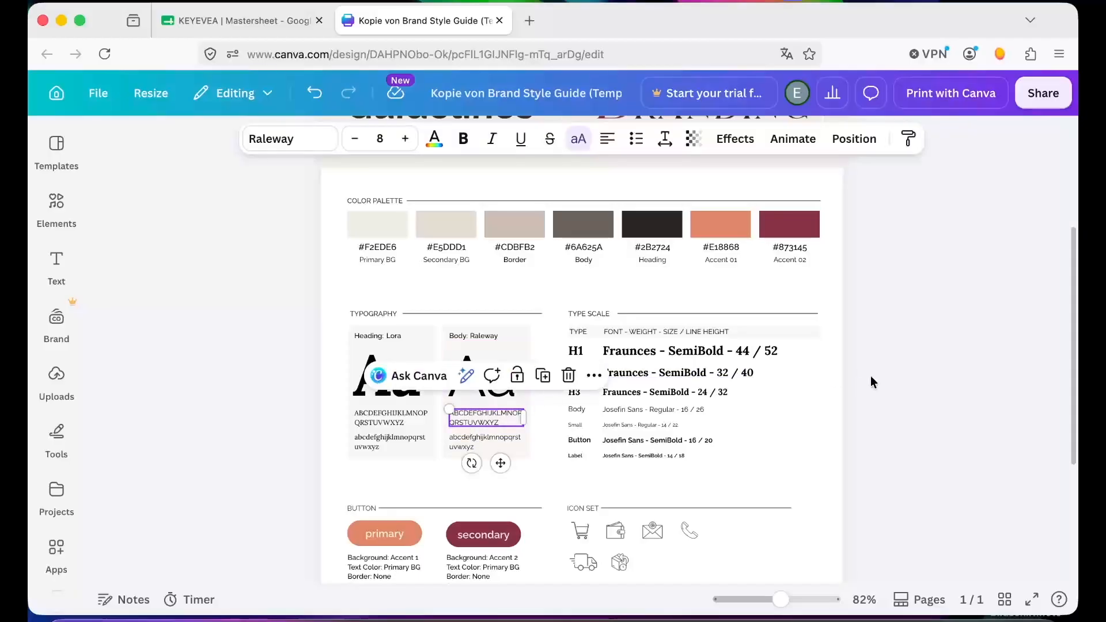
{"action": "left_click", "coordinate": [959, 350]}
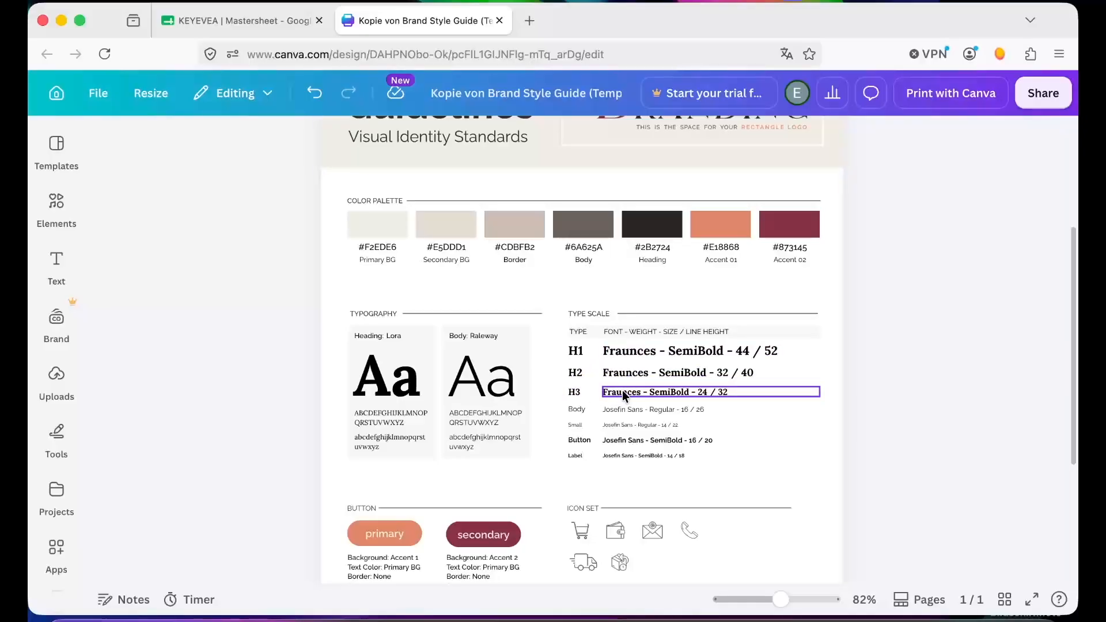
- Find every occurrence of Fraunces in the design and replace all with Lora
{"action": "double_click", "coordinate": [636, 353]}
{"action": "double_click", "coordinate": [631, 354]}
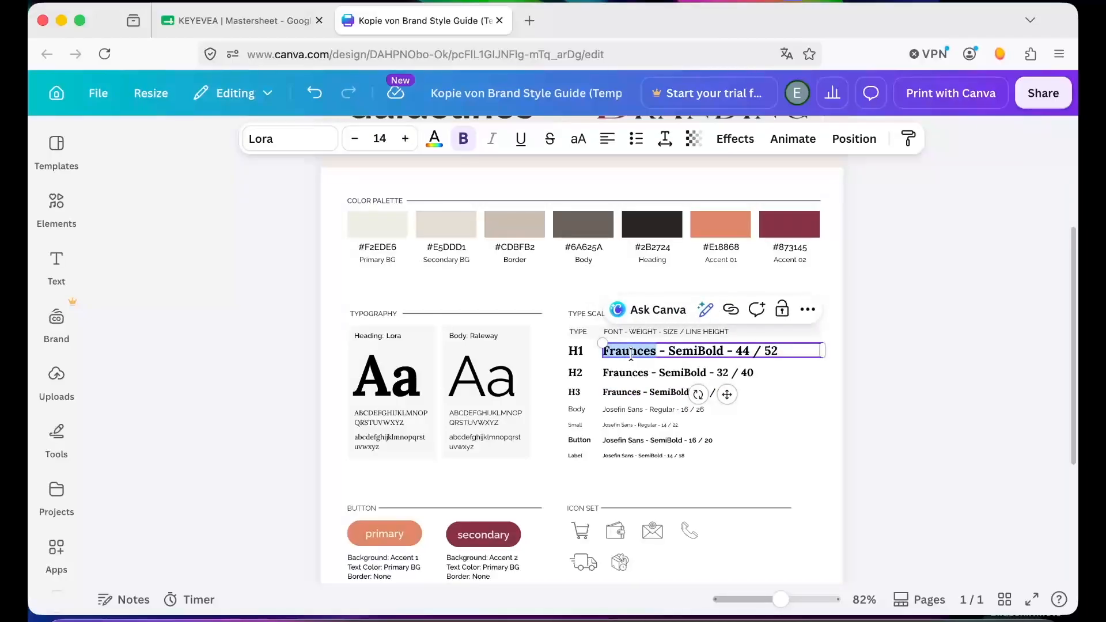
{"action": "key", "text": "super+f"}
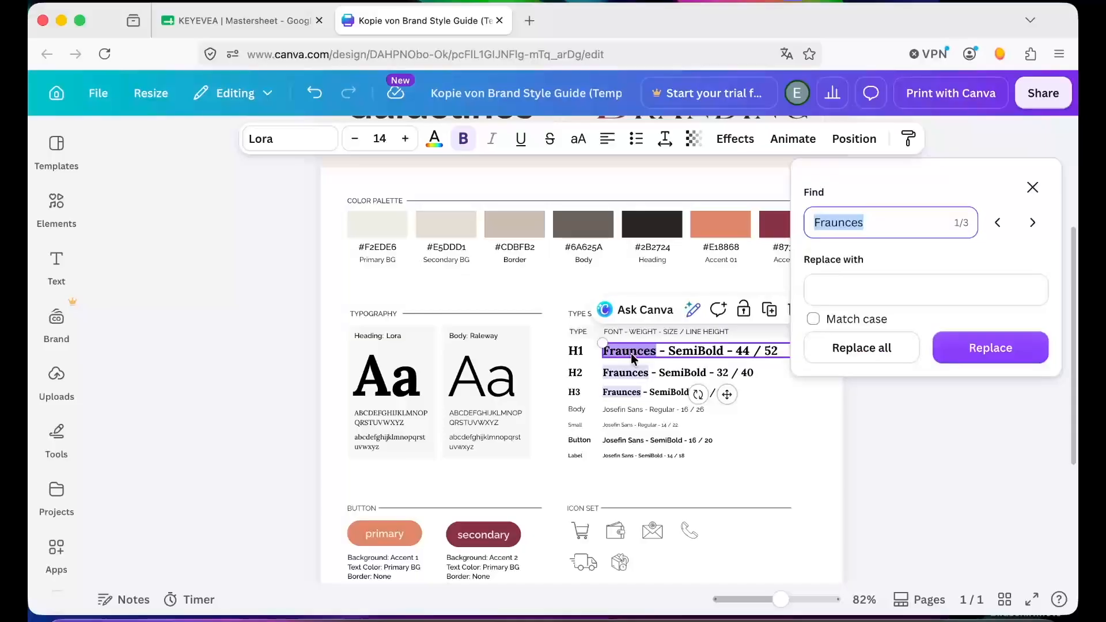
{"action": "left_click", "coordinate": [853, 298]}
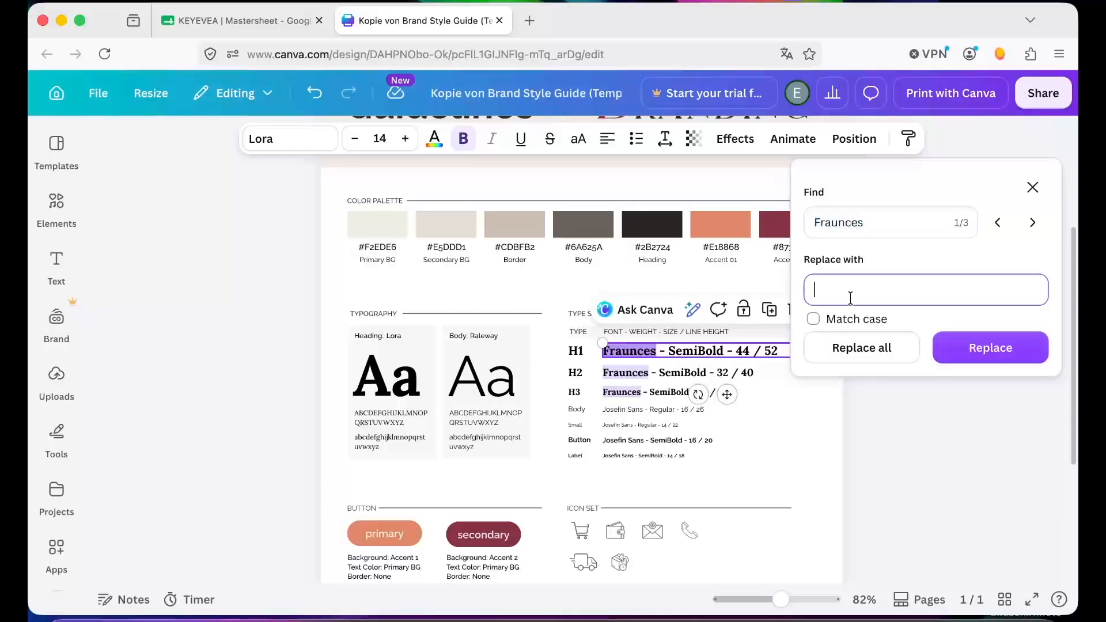
{"action": "left_click", "coordinate": [867, 227]}
{"action": "left_click", "coordinate": [824, 289]}
{"action": "type", "text": "Lora"}
{"action": "left_click", "coordinate": [889, 348]}
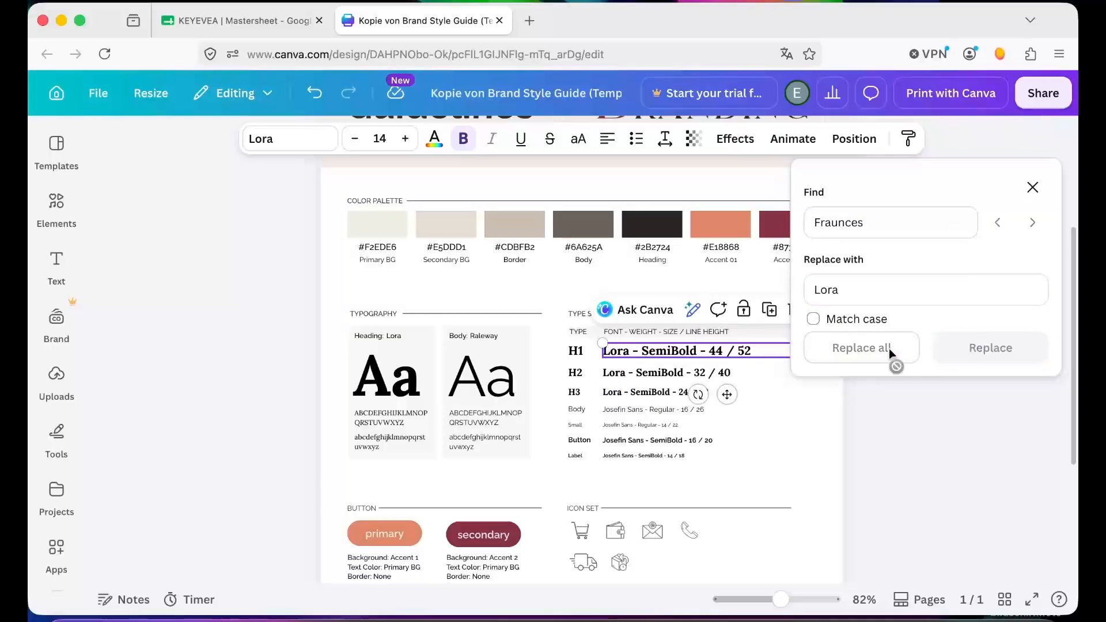
- Find every occurrence of Josefin Sans and replace all with Raleways
{"action": "left_click", "coordinate": [865, 223]}
{"action": "key", "text": "ctrl+a"}
{"action": "type", "text": "Josefin Sans"}
{"action": "key", "text": "Tab"}
{"action": "type", "text": "Raleways"}
{"action": "left_click", "coordinate": [874, 350]}
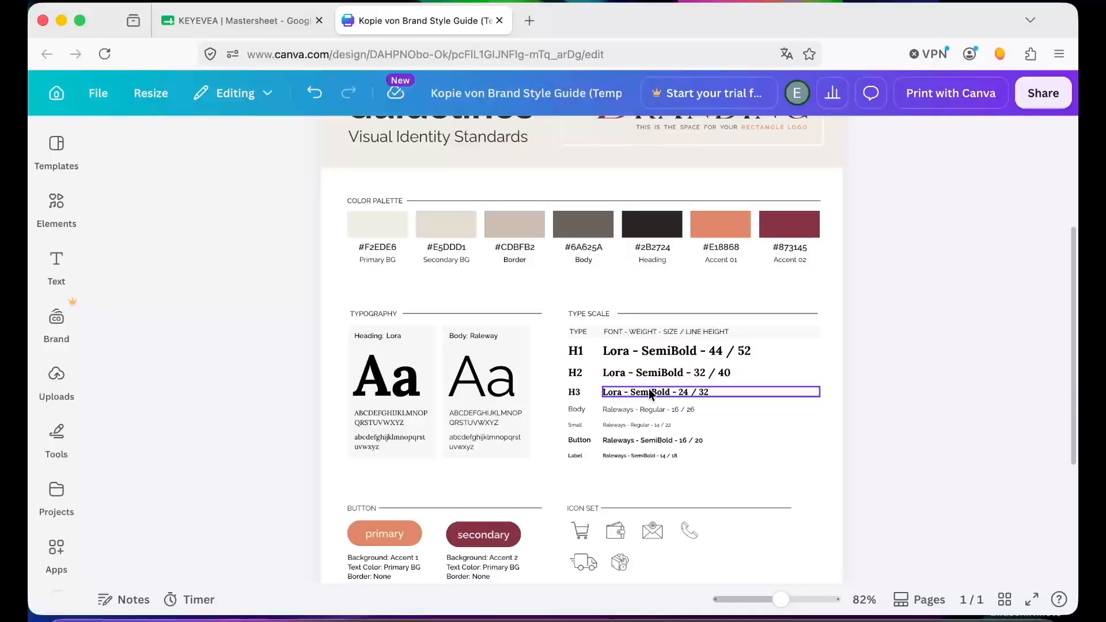
- Edit the H1 type scale entry to read Lora - Bold - 44 / 52
{"action": "double_click", "coordinate": [661, 355]}
{"action": "left_click", "coordinate": [685, 353]}
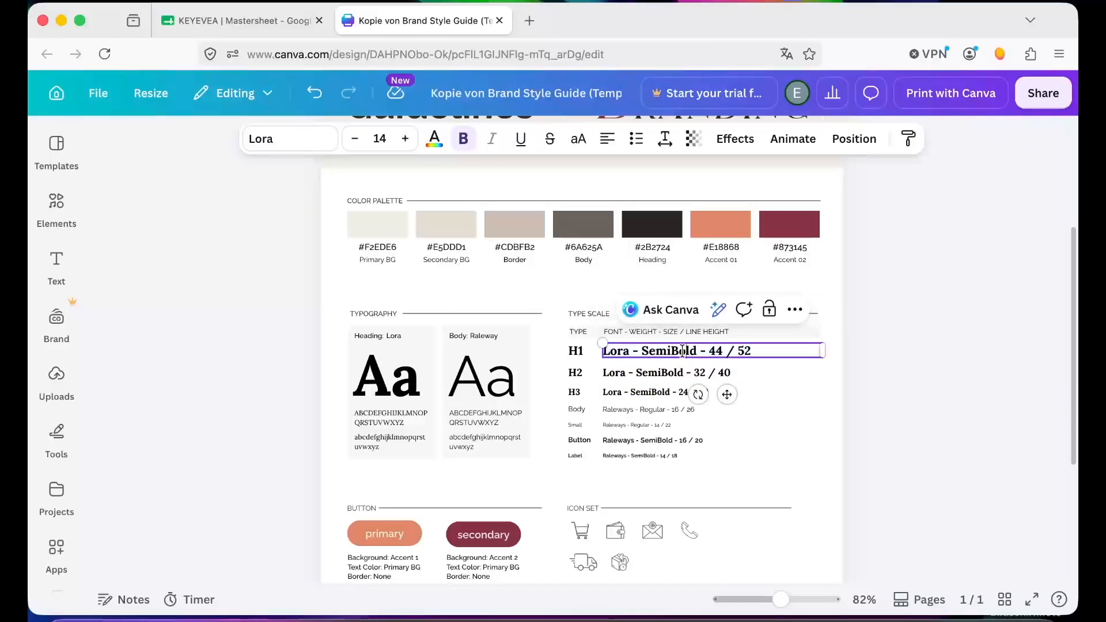
{"action": "key", "text": "BackSpace"}
{"action": "key", "text": "BackSpace"}
{"action": "key", "text": "BackSpace"}
{"action": "key", "text": "BackSpace"}
- Review the type scale entries and scroll through the rest of the style guide page
{"action": "double_click", "coordinate": [665, 372]}
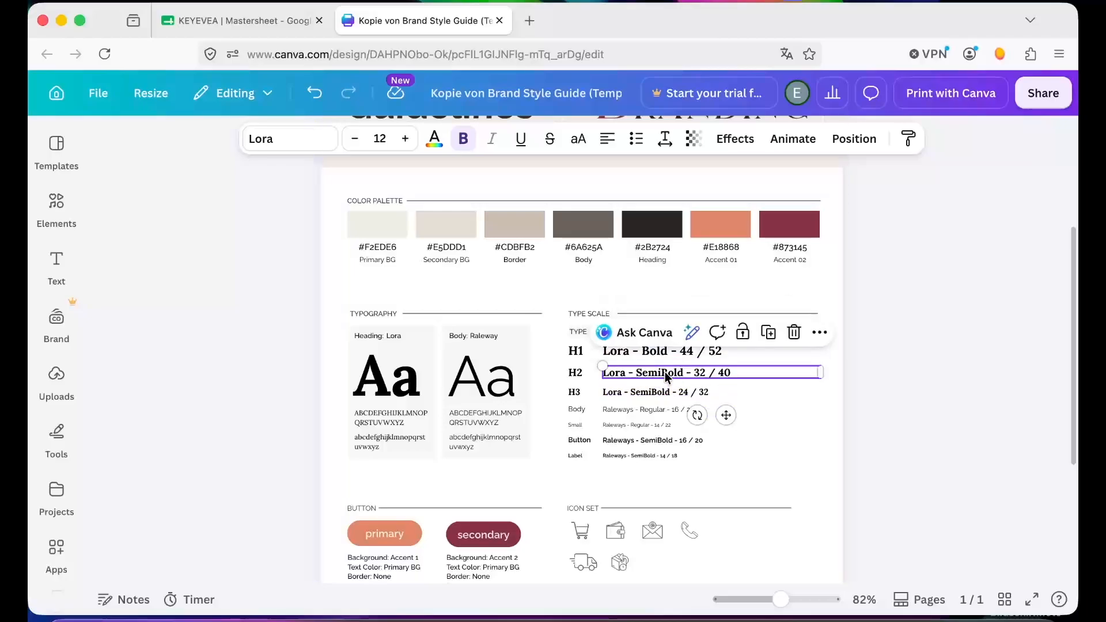
{"action": "left_click", "coordinate": [663, 374]}
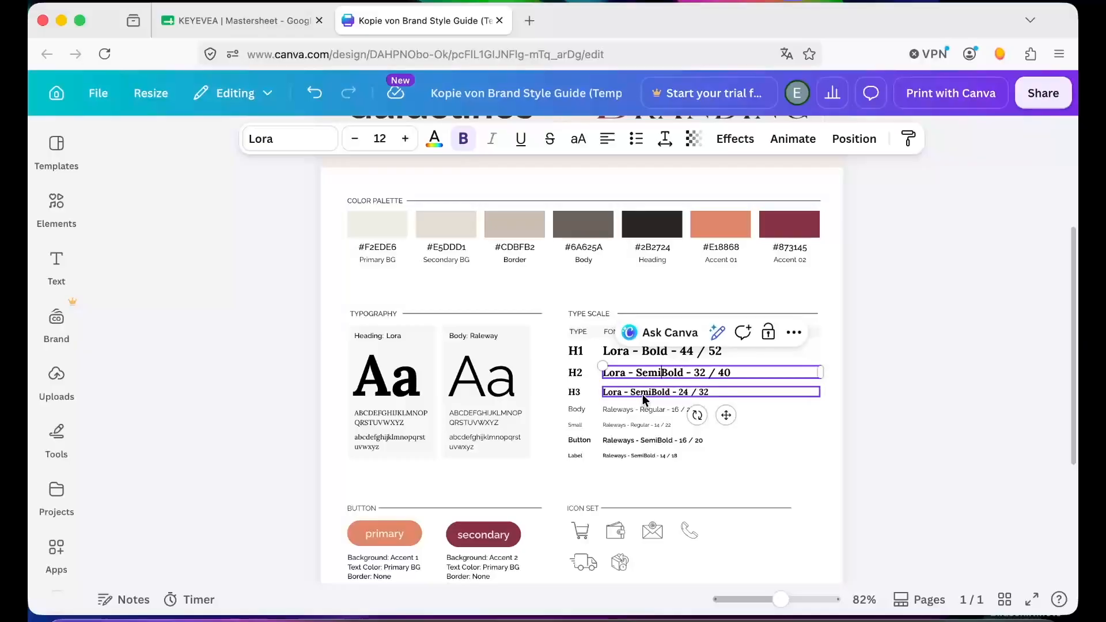
{"action": "left_click", "coordinate": [924, 392]}
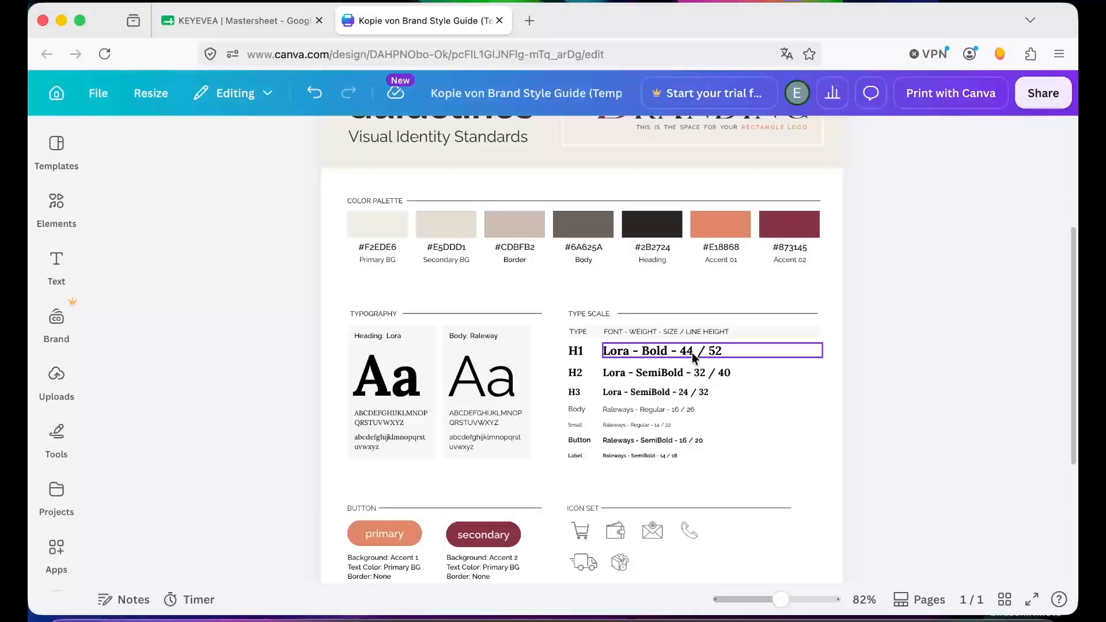
{"action": "left_click", "coordinate": [689, 354]}
{"action": "left_click", "coordinate": [929, 382]}
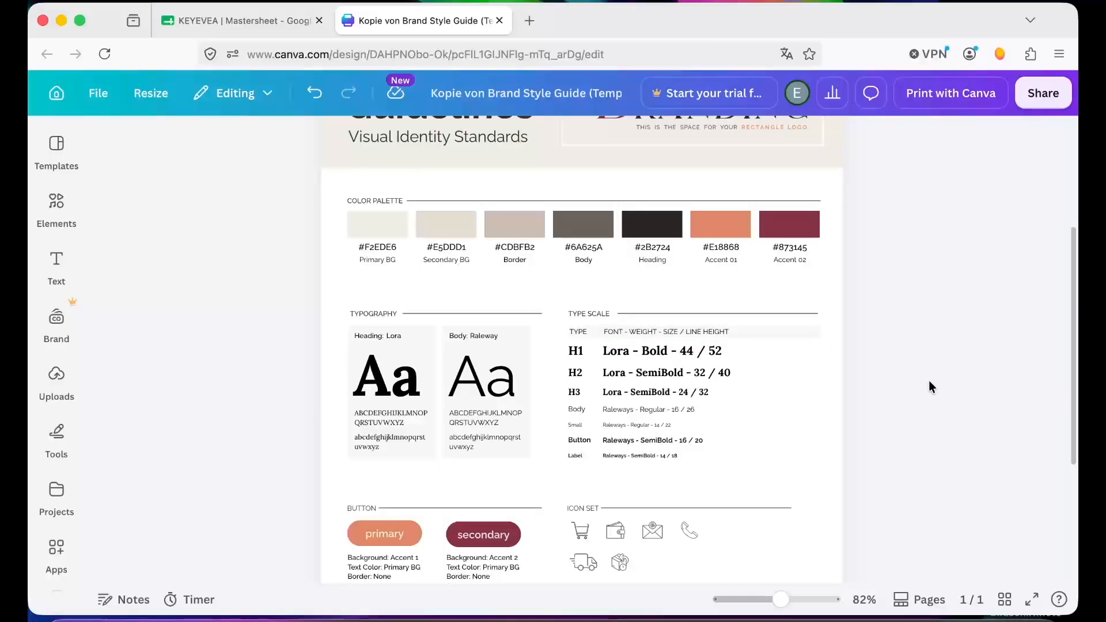
{"action": "scroll", "coordinate": [714, 425], "scroll_direction": "down", "scroll_amount": 5}
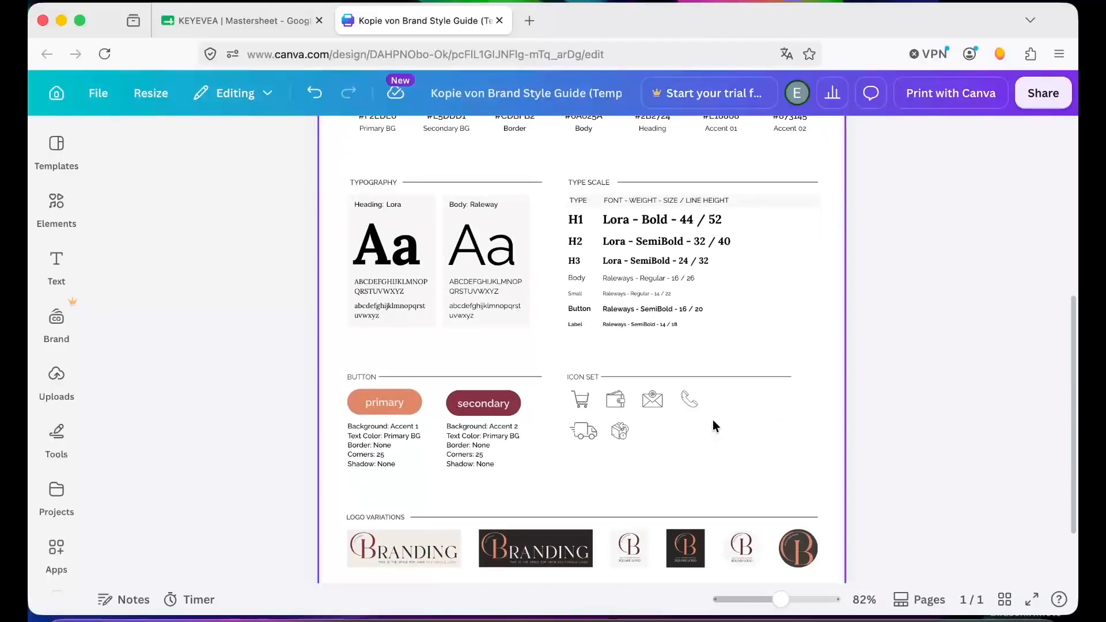
{"action": "scroll", "coordinate": [714, 419], "scroll_direction": "down", "scroll_amount": 2}
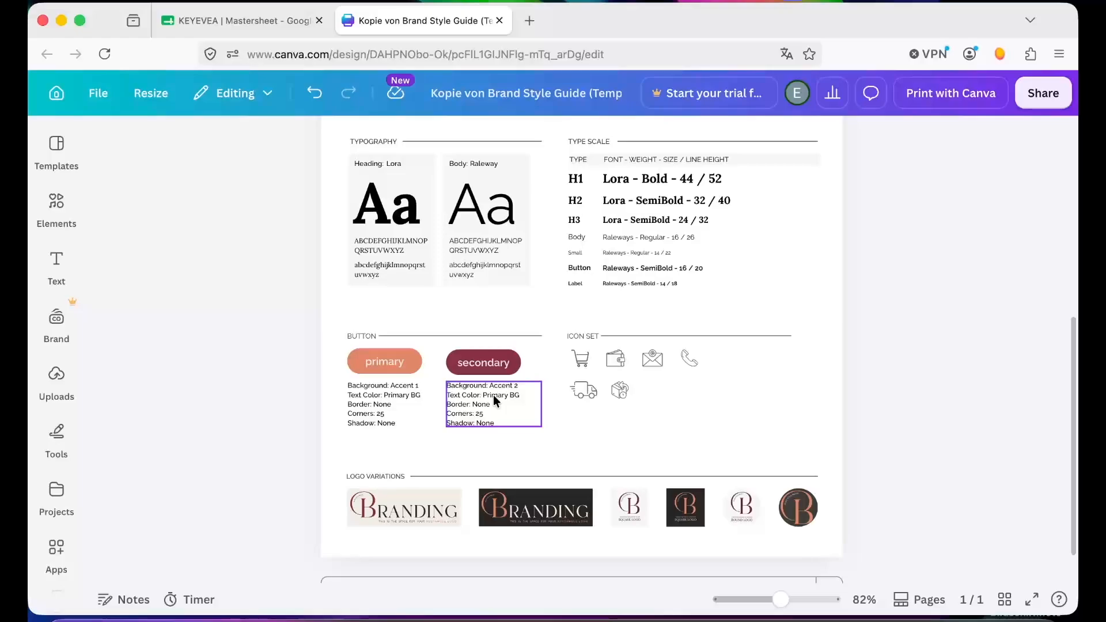
{"action": "scroll", "coordinate": [494, 395], "scroll_direction": "up", "scroll_amount": 5}
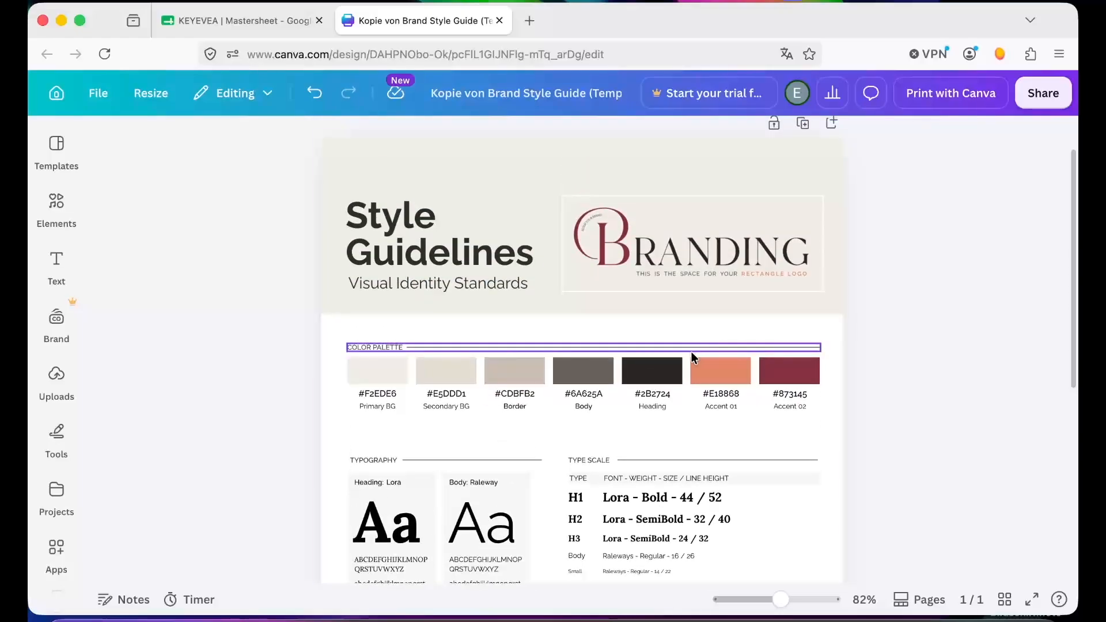
{"action": "scroll", "coordinate": [722, 389], "scroll_direction": "down", "scroll_amount": 6}
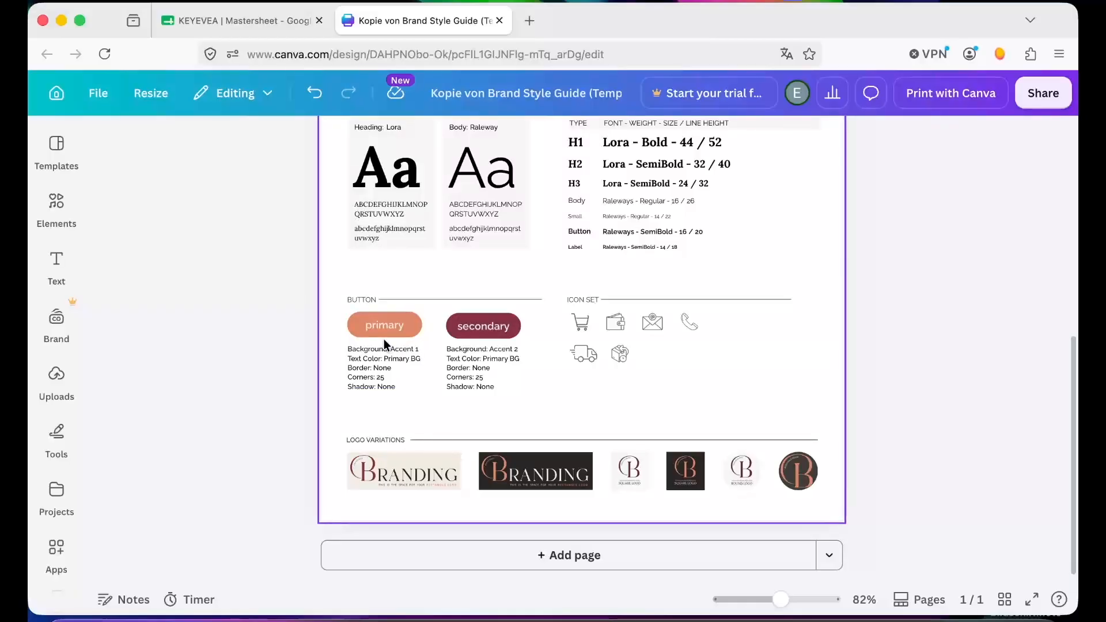
- Set the secondary button's corner rounding to 0
{"action": "left_click", "coordinate": [488, 324]}
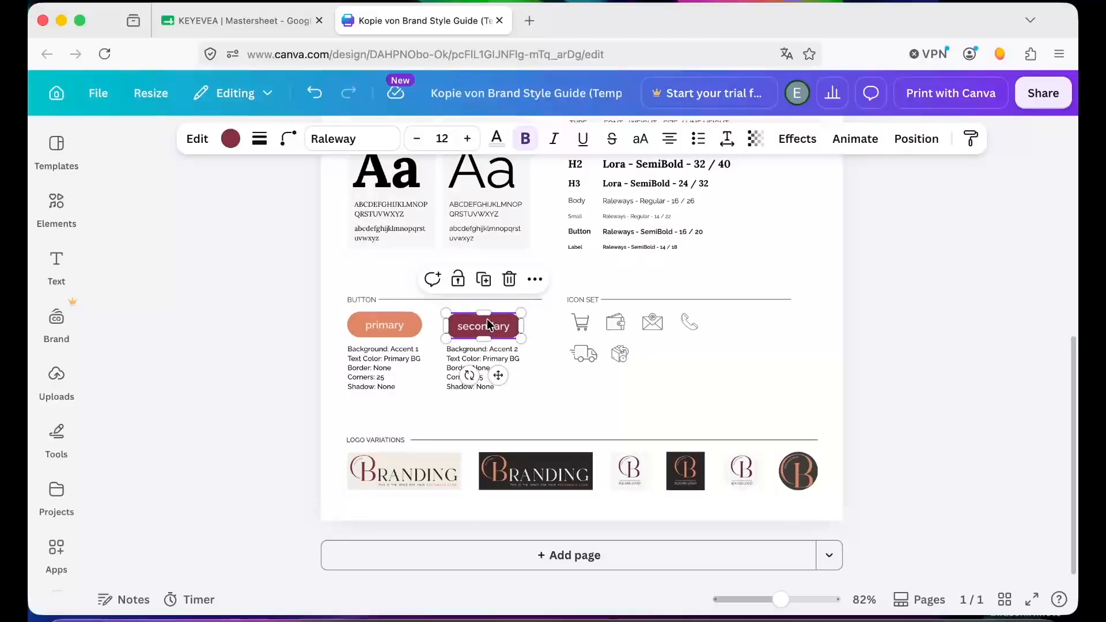
{"action": "left_click", "coordinate": [546, 402]}
{"action": "left_click", "coordinate": [506, 325]}
{"action": "left_click", "coordinate": [288, 140]}
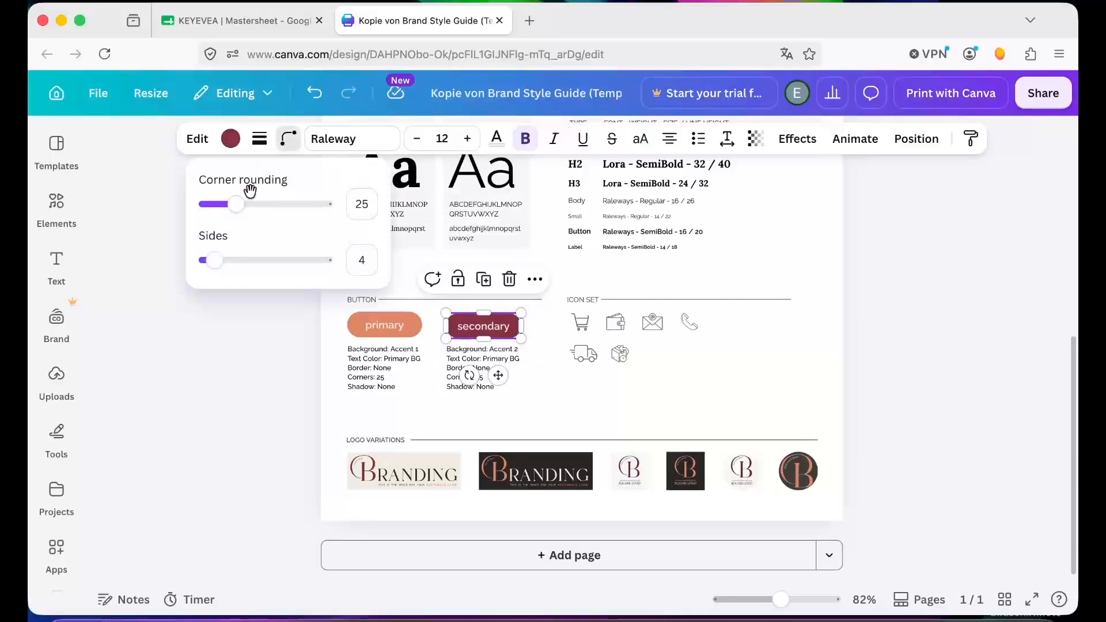
{"action": "left_click_drag", "start_coordinate": [236, 204], "coordinate": [130, 214]}
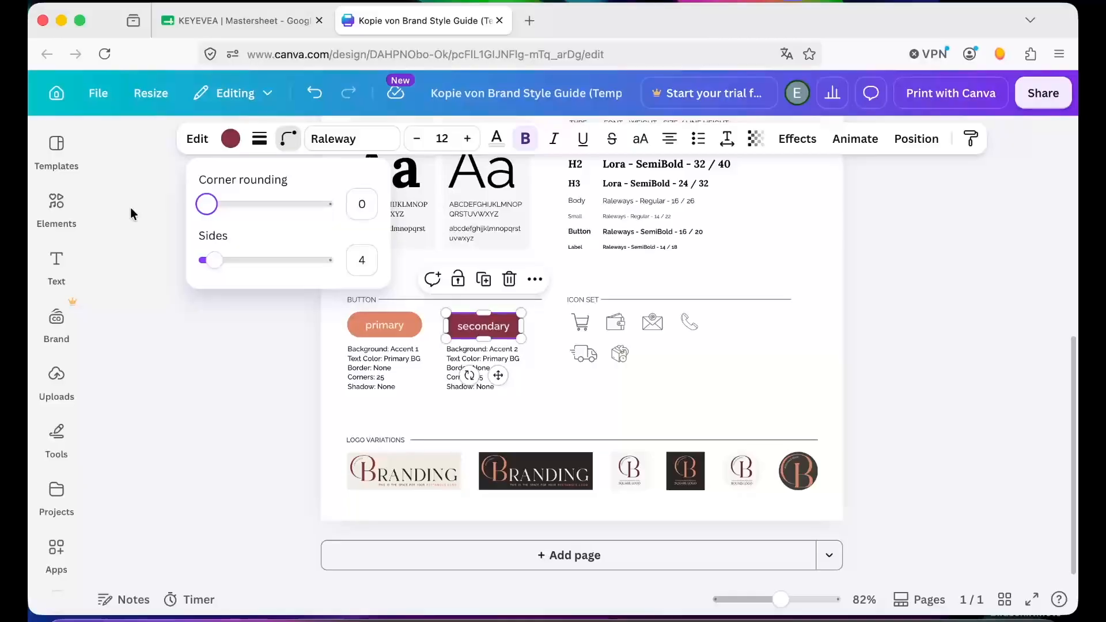
{"action": "left_click", "coordinate": [224, 378]}
{"action": "left_click", "coordinate": [225, 378]}
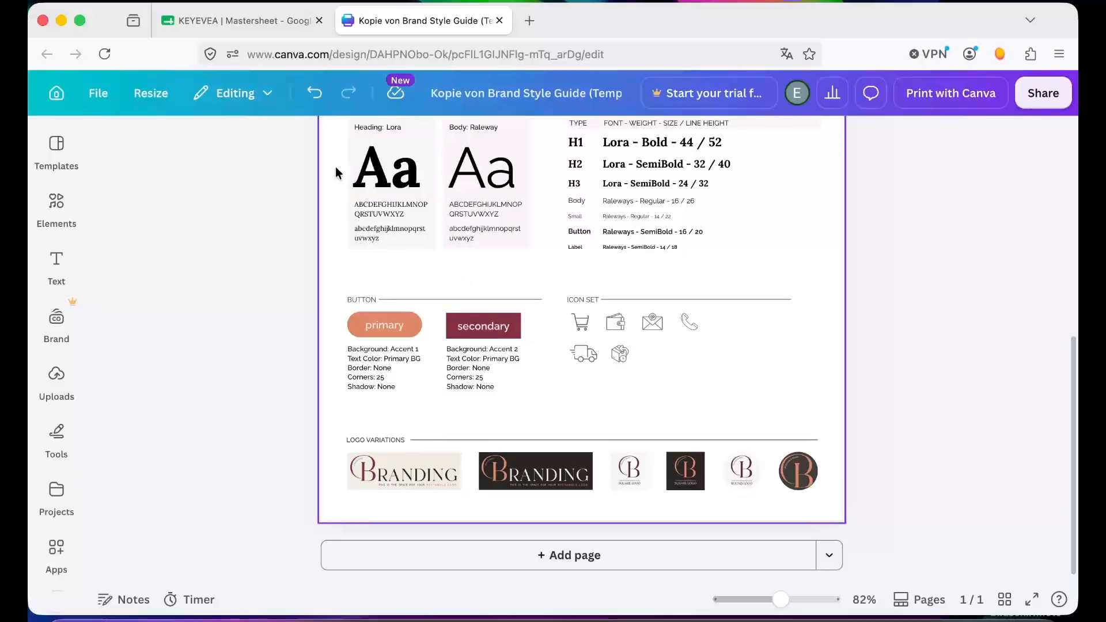
- Remove the fill color from the secondary button, making its background transparent
{"action": "left_click", "coordinate": [487, 334]}
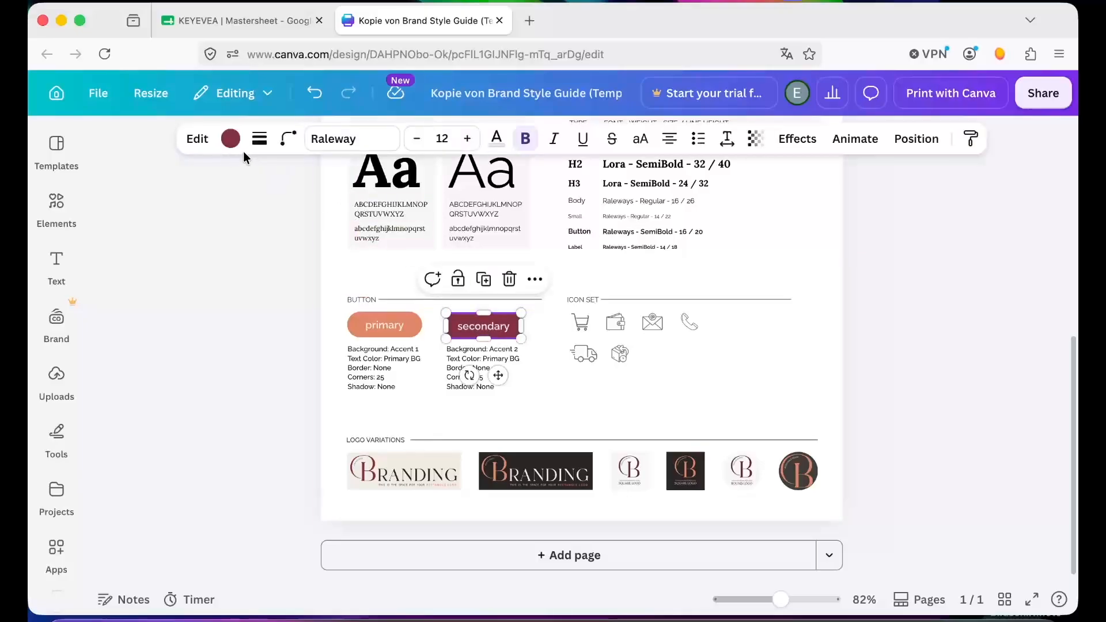
{"action": "left_click", "coordinate": [230, 141]}
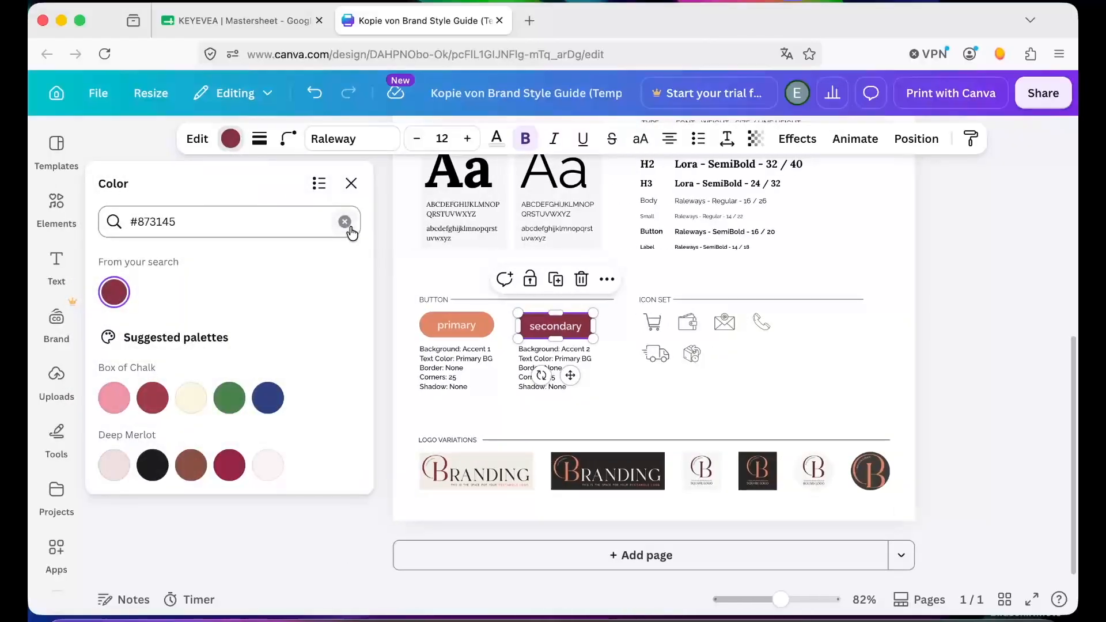
{"action": "left_click", "coordinate": [346, 224]}
{"action": "left_click", "coordinate": [153, 305]}
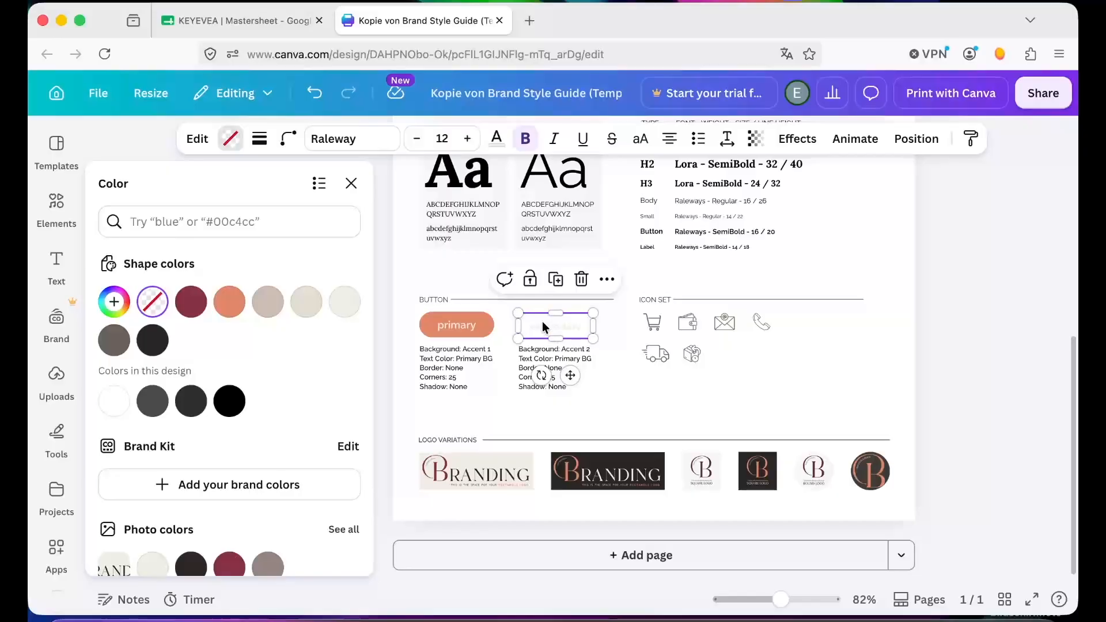
- Give the secondary button a solid border with a stroke weight of 4
{"action": "left_click", "coordinate": [261, 142]}
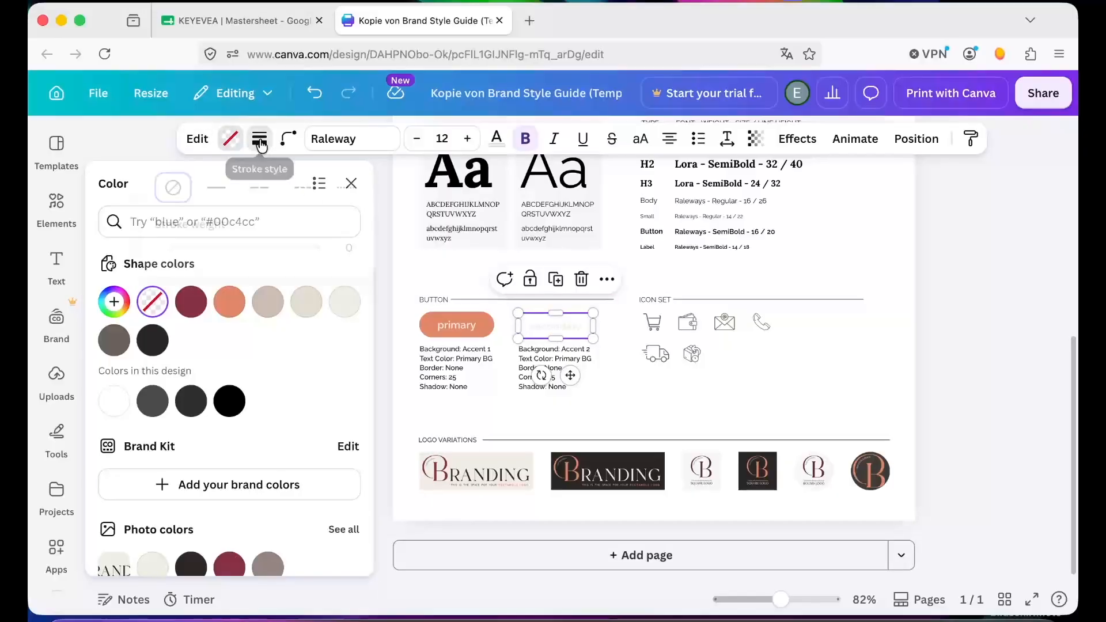
{"action": "left_click", "coordinate": [213, 200]}
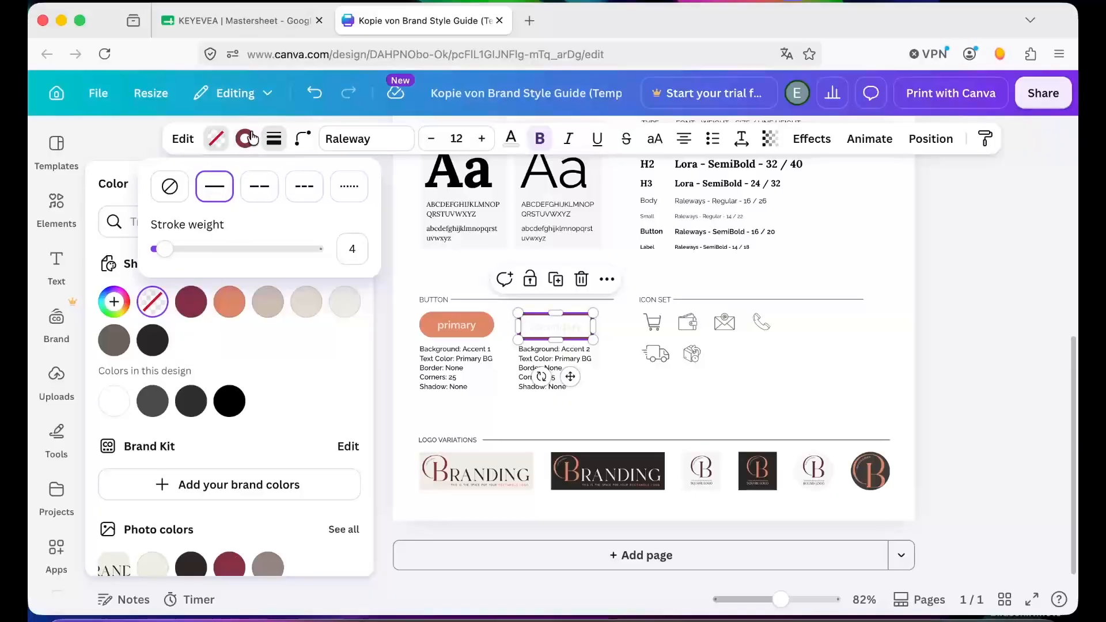
{"action": "left_click", "coordinate": [353, 251]}
{"action": "key", "text": "Delete"}
{"action": "type", "text": "2"}
{"action": "key", "text": "BackSpace"}
{"action": "type", "text": "6"}
{"action": "left_click_drag", "start_coordinate": [356, 251], "coordinate": [343, 254]}
{"action": "type", "text": "4"}
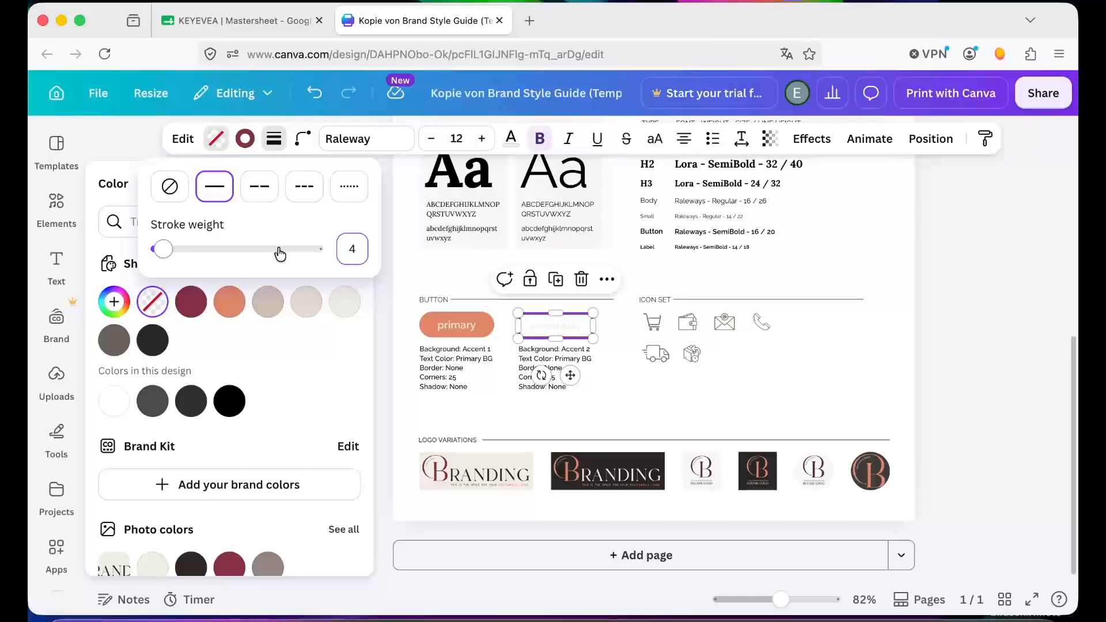
{"action": "left_click", "coordinate": [383, 297]}
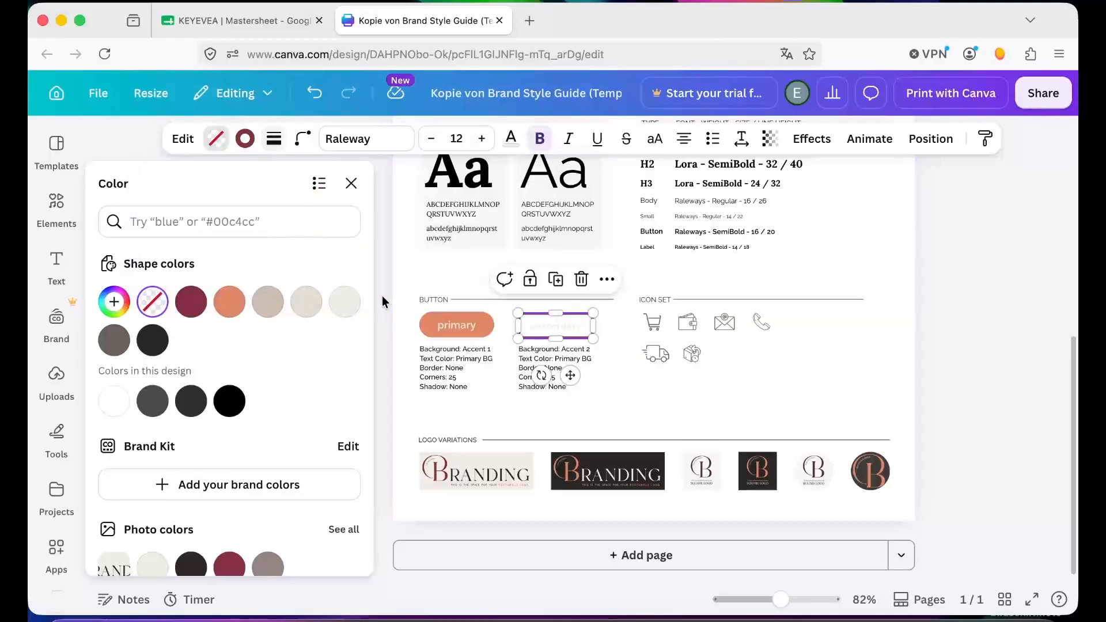
- Copy the Heading color code #2B2724 from the palette and apply it as the secondary button's text color
{"action": "left_click", "coordinate": [592, 423]}
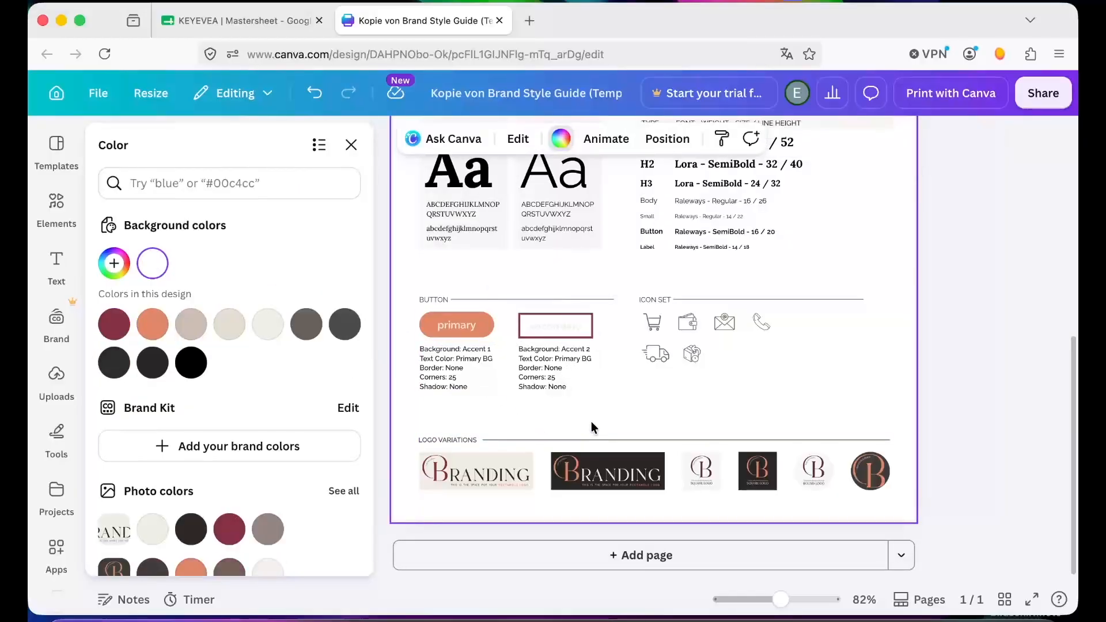
{"action": "left_click", "coordinate": [568, 334]}
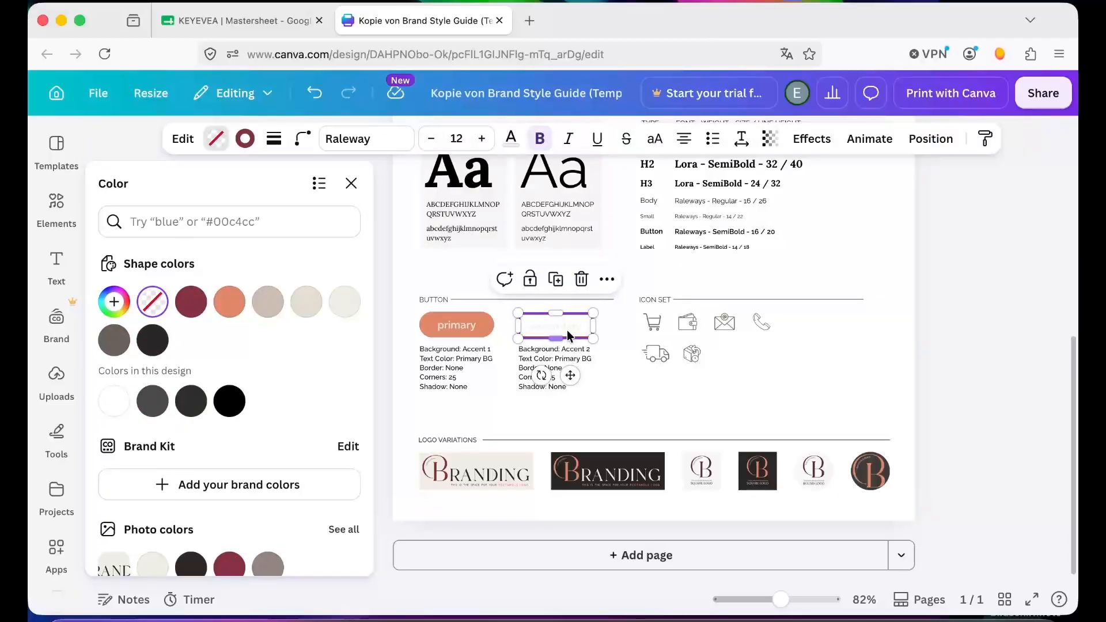
{"action": "left_click", "coordinate": [516, 144]}
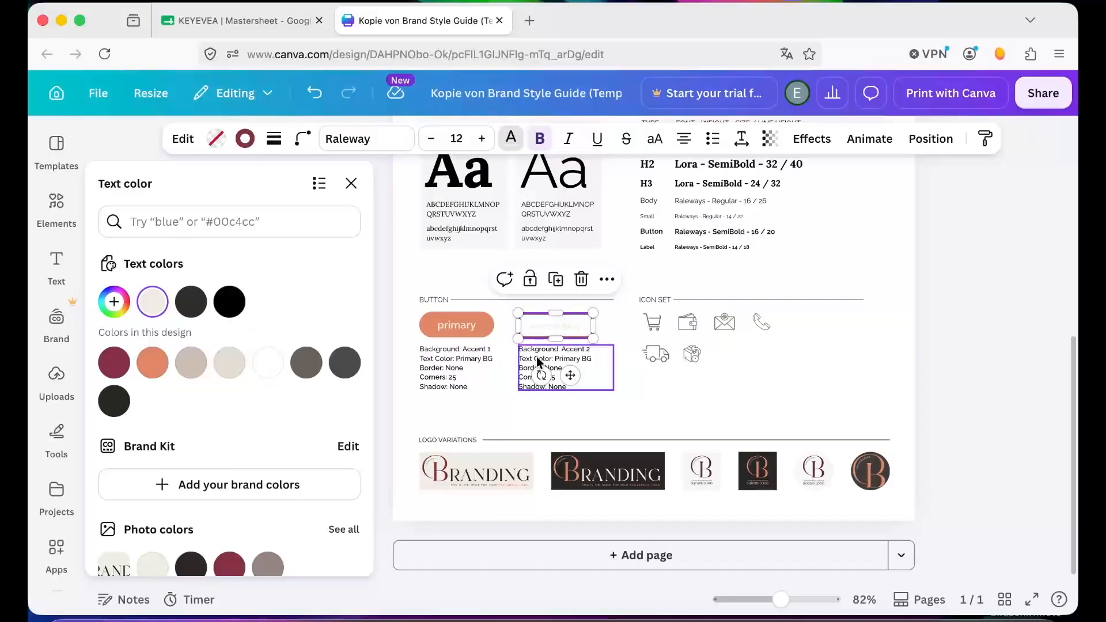
{"action": "scroll", "coordinate": [537, 357], "scroll_direction": "up", "scroll_amount": 5}
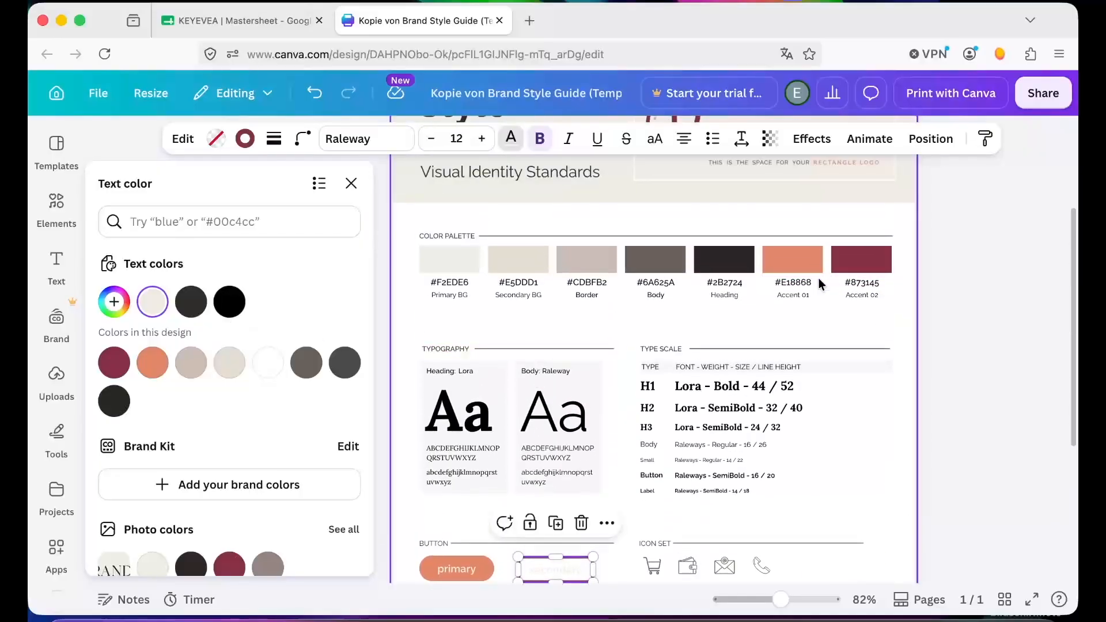
{"action": "left_click", "coordinate": [729, 283]}
{"action": "left_click", "coordinate": [728, 282]}
{"action": "key", "text": "super+c"}
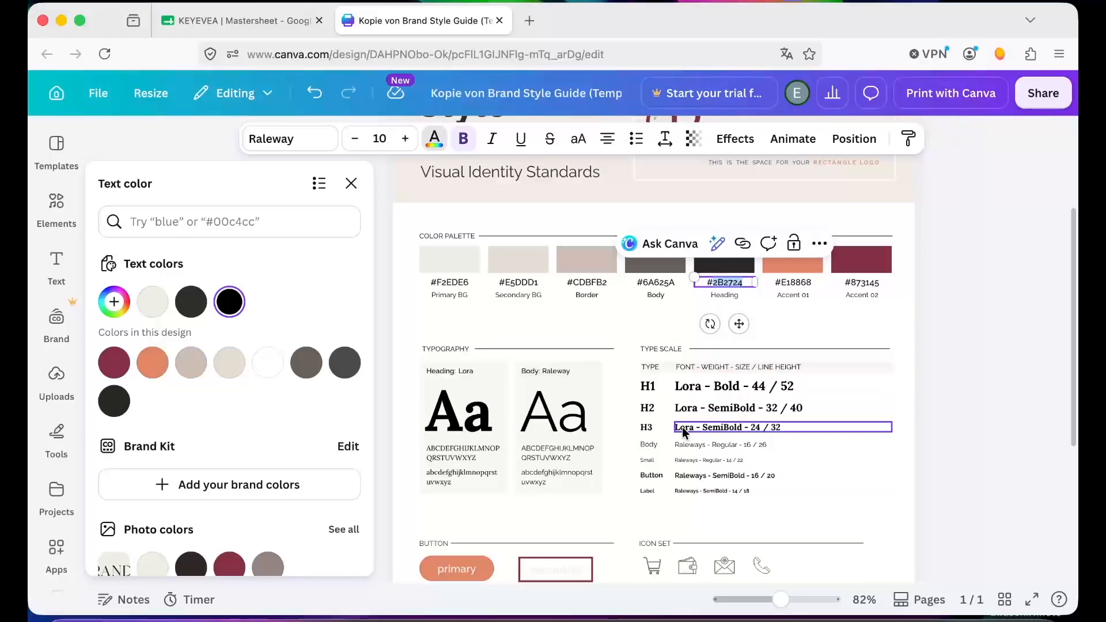
{"action": "scroll", "coordinate": [682, 427], "scroll_direction": "down", "scroll_amount": 4}
{"action": "left_click", "coordinate": [556, 349]}
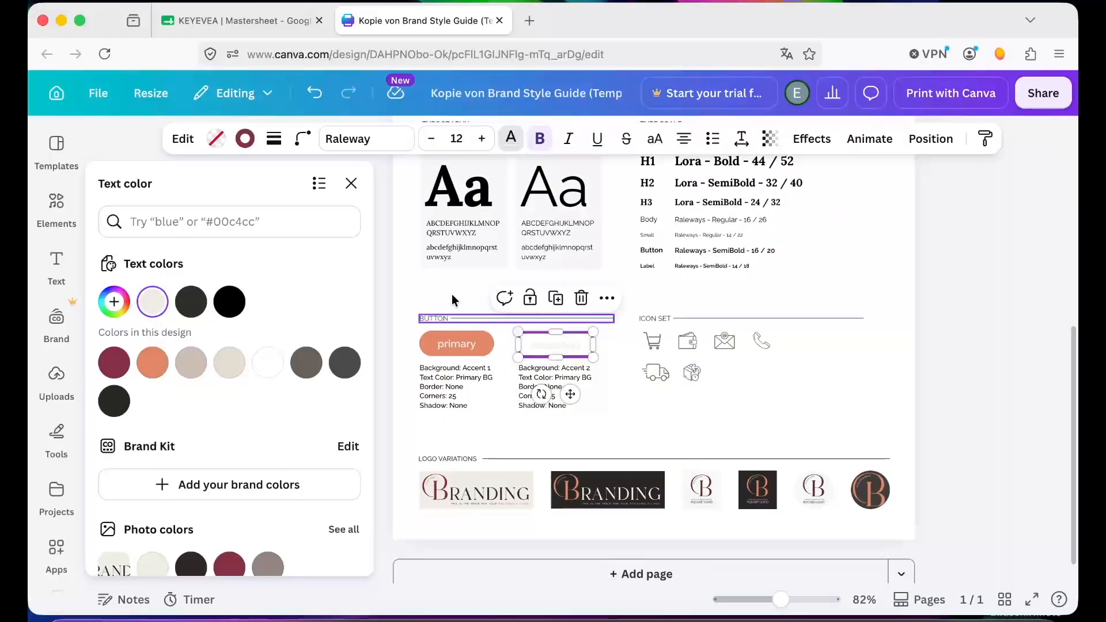
{"action": "left_click", "coordinate": [511, 141]}
{"action": "left_click", "coordinate": [511, 141]}
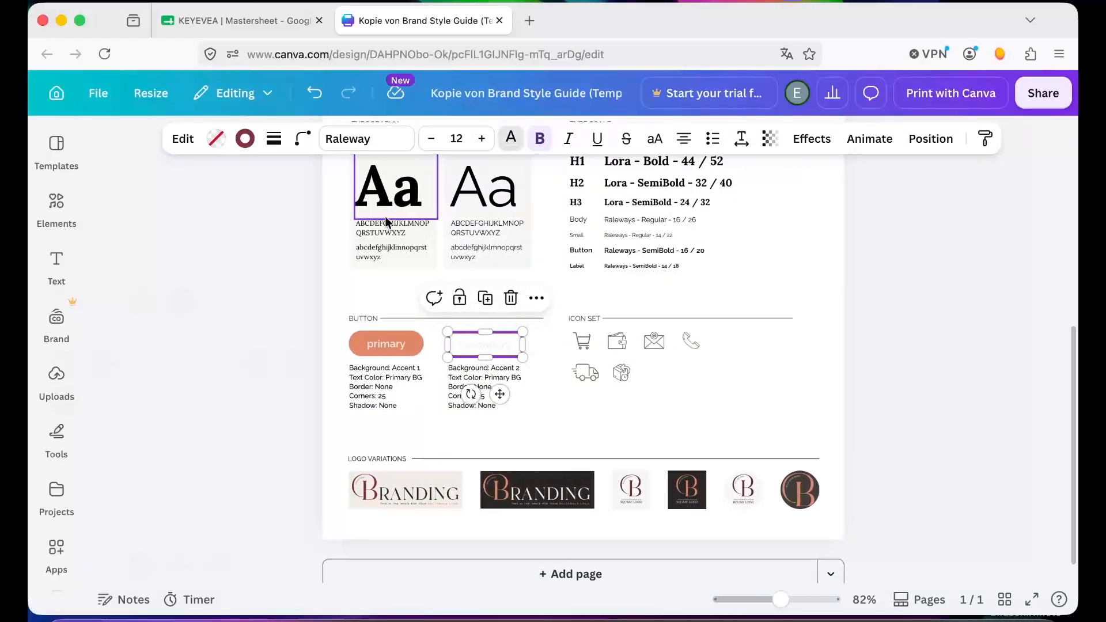
{"action": "left_click", "coordinate": [264, 223]}
{"action": "key", "text": "super+v"}
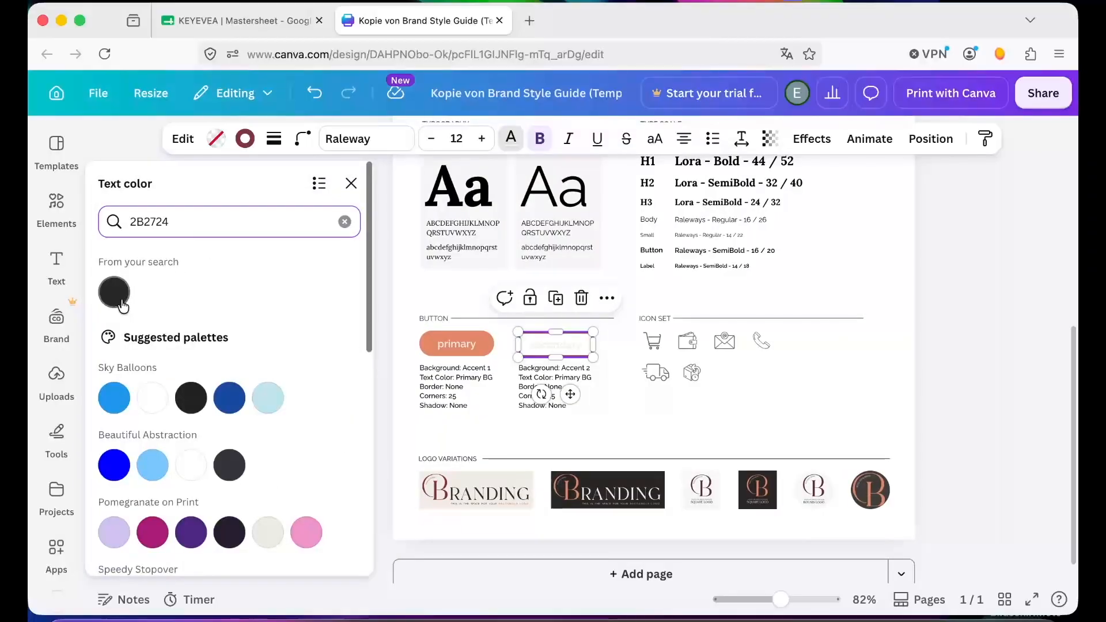
{"action": "left_click", "coordinate": [115, 292]}
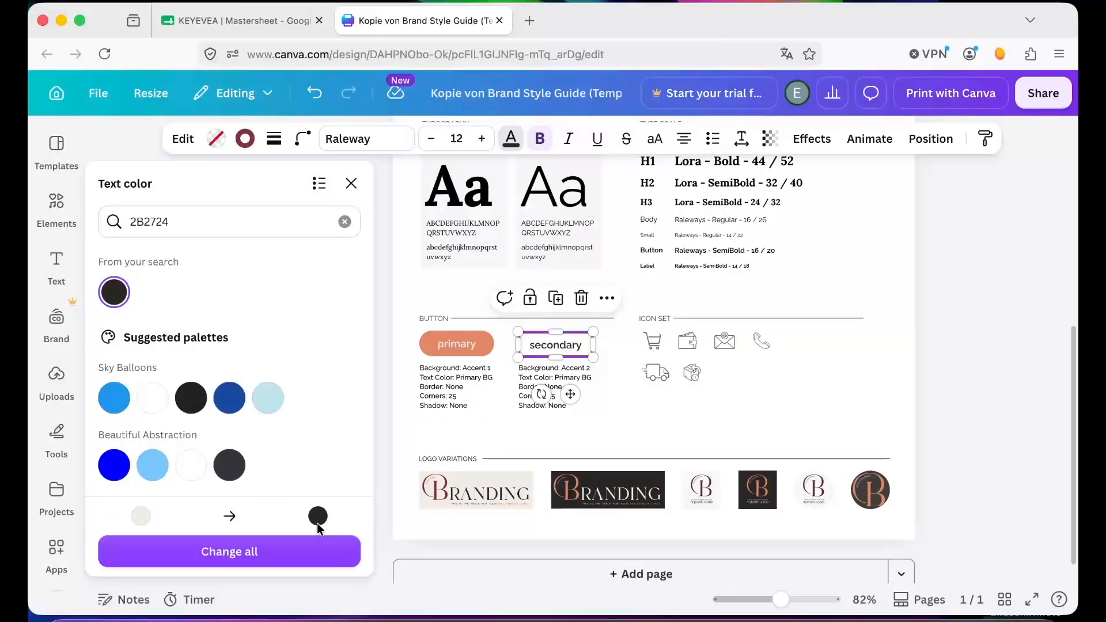
{"action": "key", "text": "Escape"}
{"action": "left_click", "coordinate": [960, 371]}
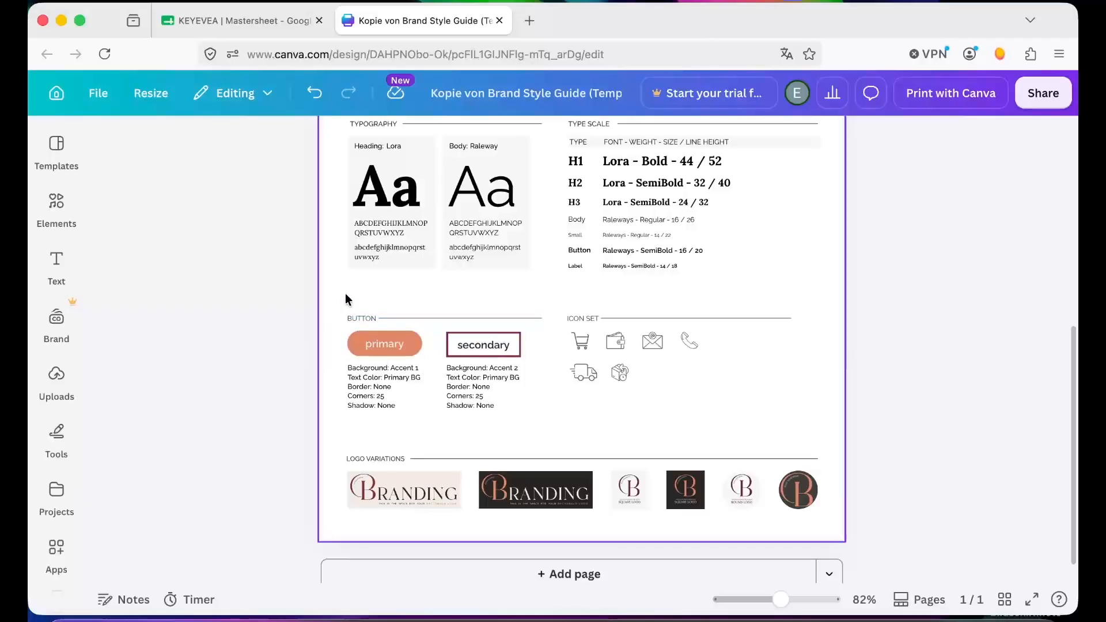
{"action": "left_click", "coordinate": [484, 344]}
{"action": "key", "text": "Delete"}
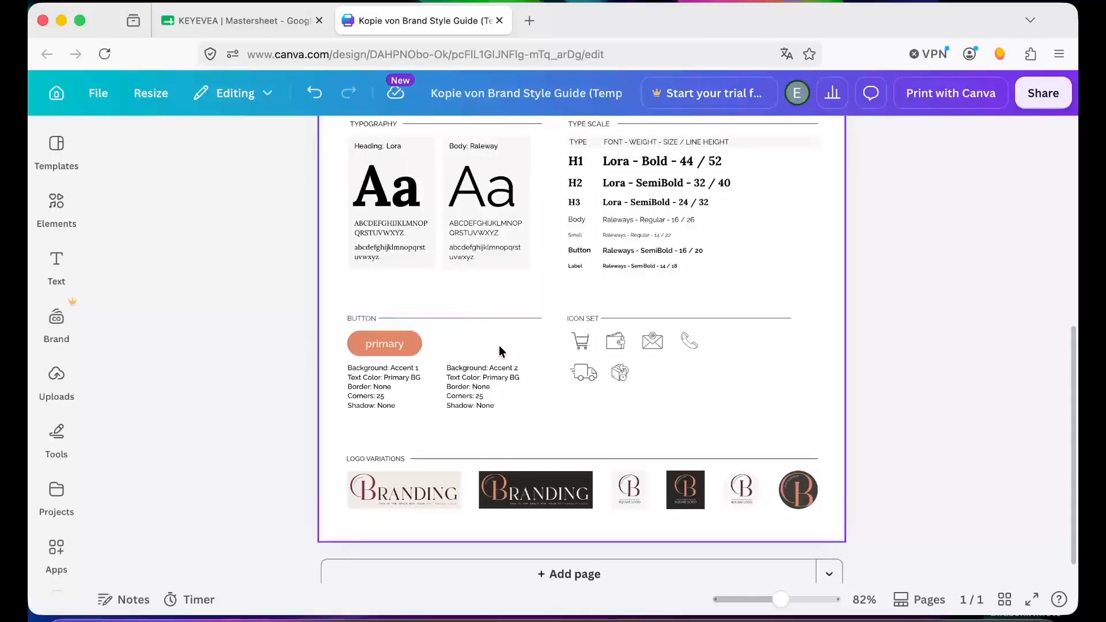
{"action": "key", "text": "super+z"}
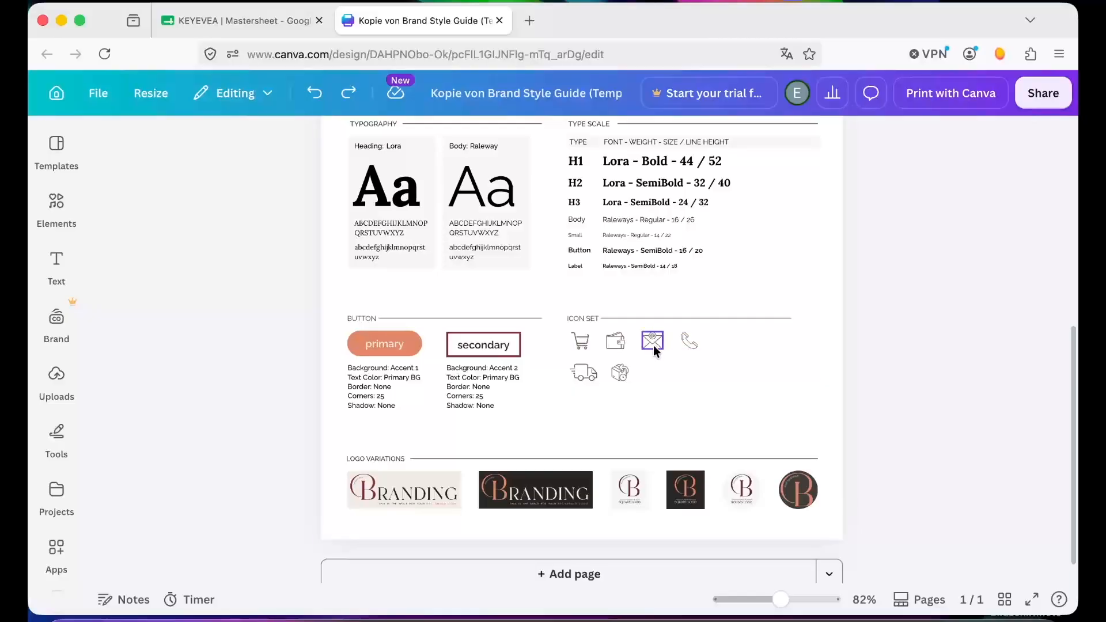
- Try recoloring the phone icon with the orange accent color and undo the change
{"action": "left_click", "coordinate": [676, 408]}
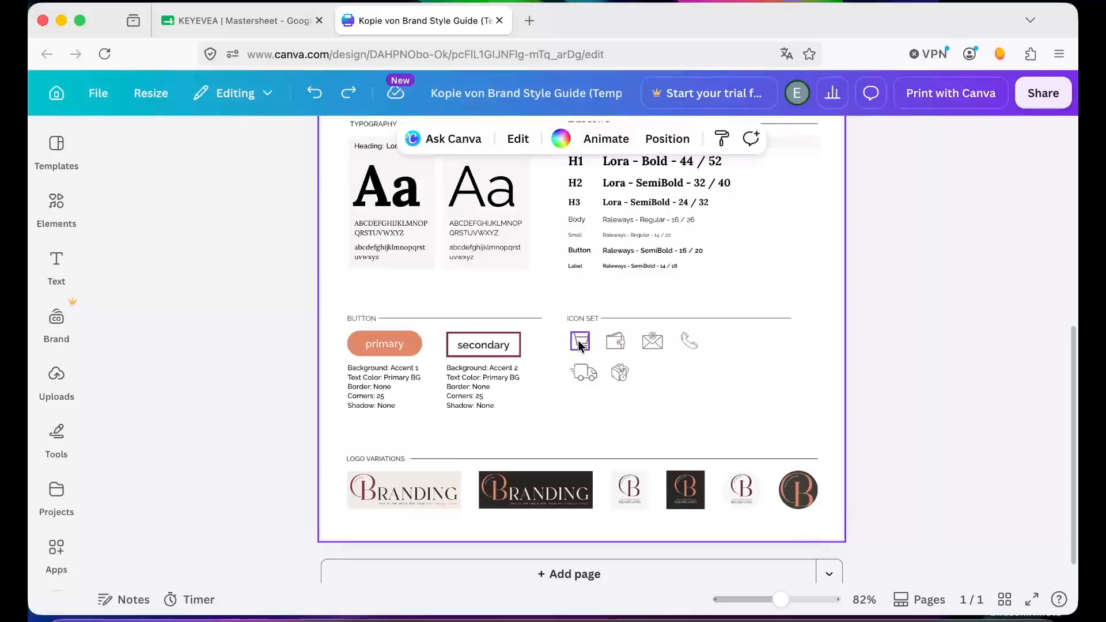
{"action": "left_click", "coordinate": [686, 347]}
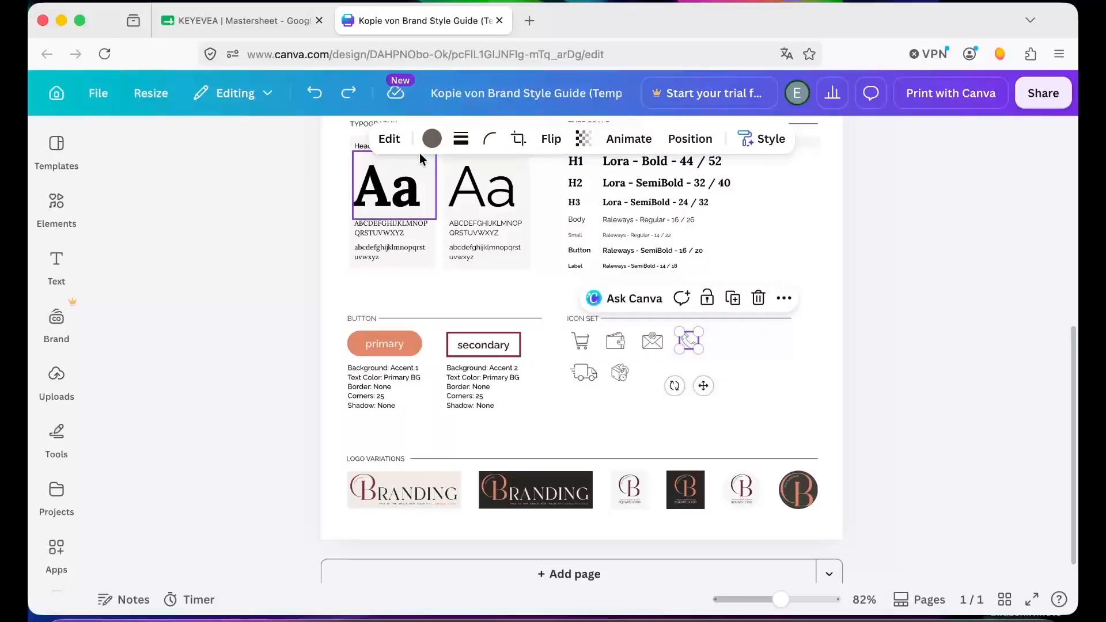
{"action": "left_click", "coordinate": [432, 139]}
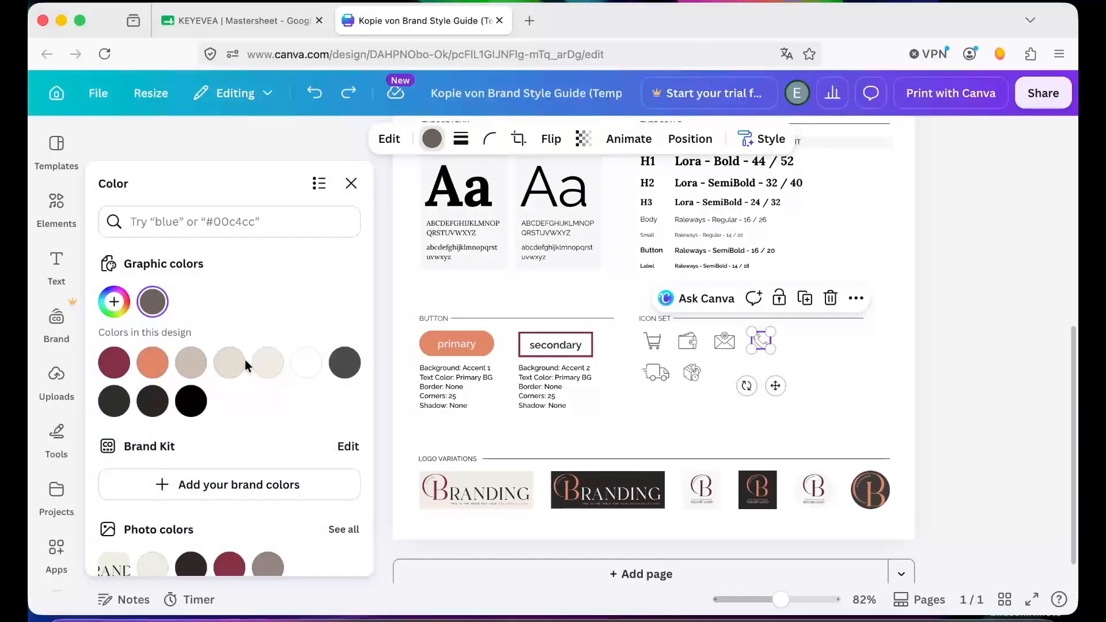
{"action": "left_click", "coordinate": [153, 366]}
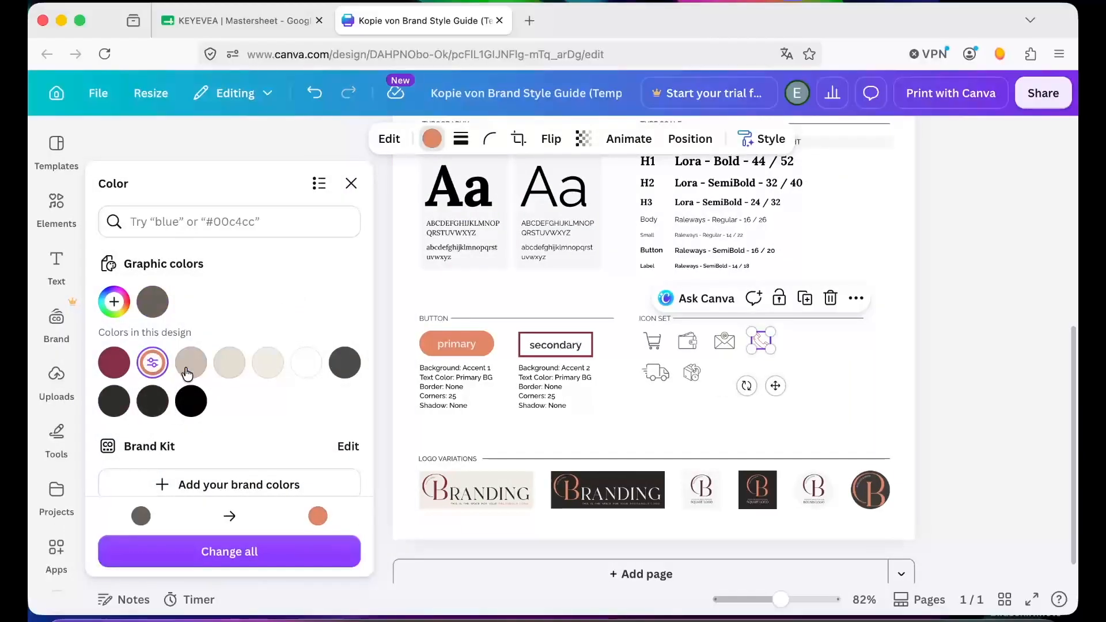
{"action": "left_click", "coordinate": [842, 388]}
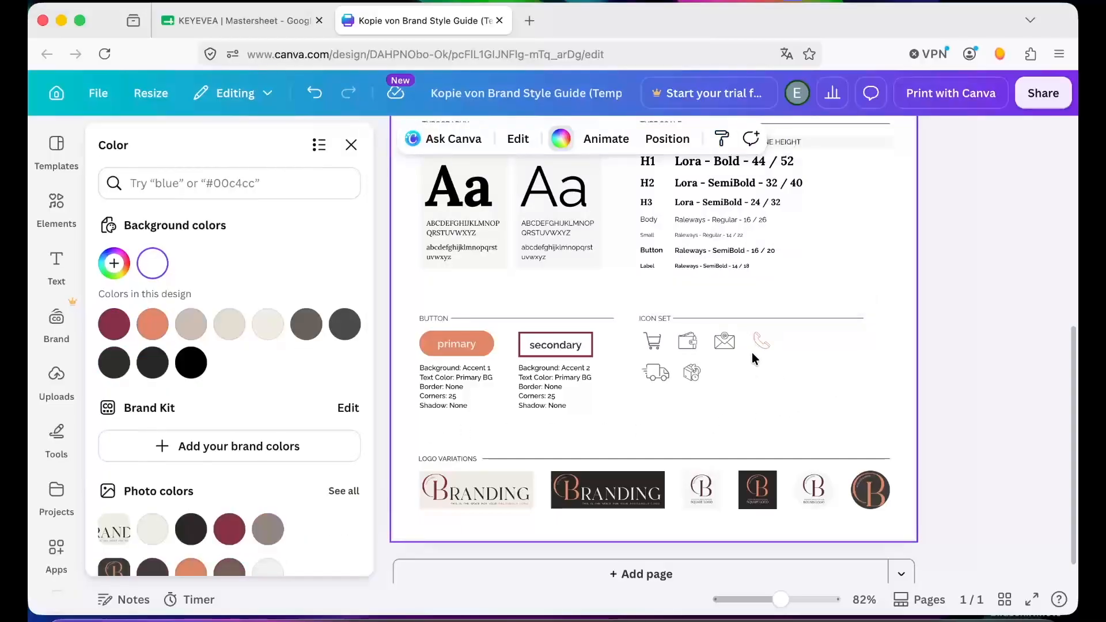
{"action": "key", "text": "ctrl+z"}
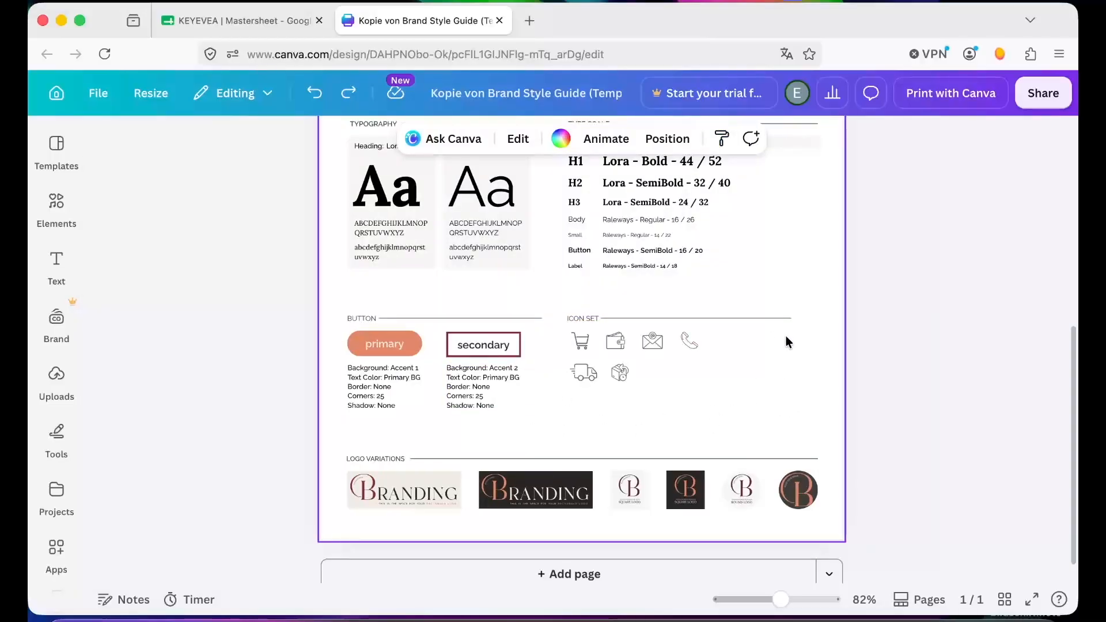